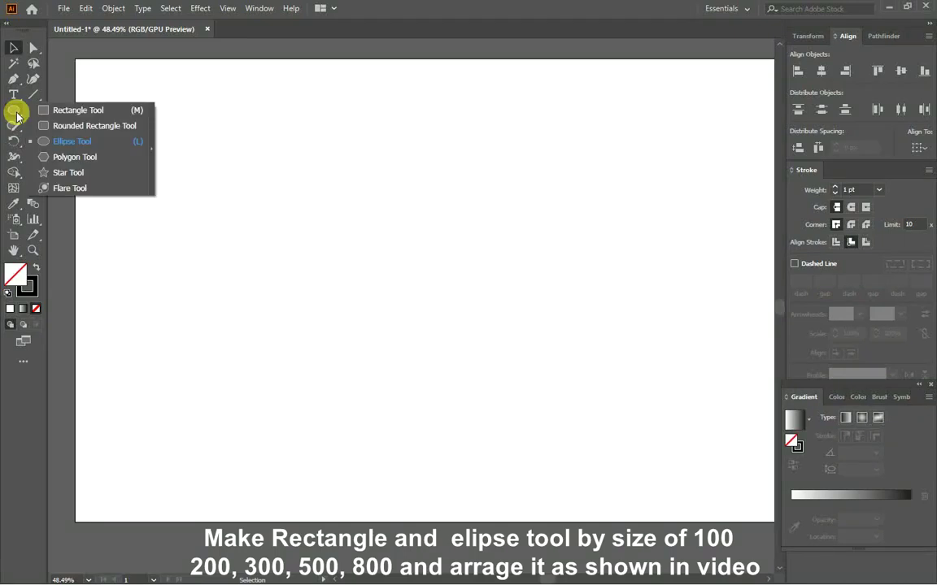
Create a 100×100 px square with the Rectangle Tool.
{"action": "left_click_drag", "start_coordinate": [17, 117], "coordinate": [49, 107]}
{"action": "left_click", "coordinate": [333, 178]}
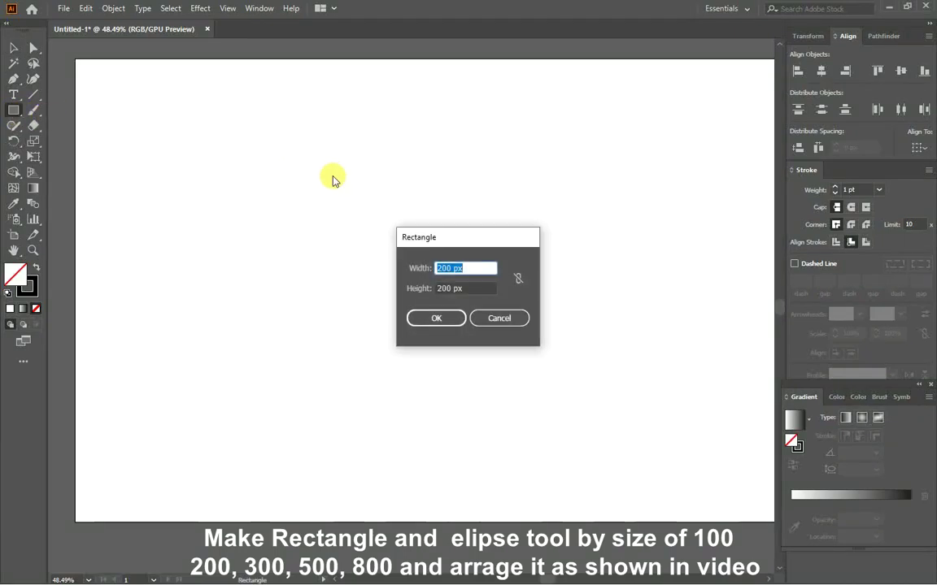
{"action": "type", "text": "100"}
{"action": "key", "text": "Tab"}
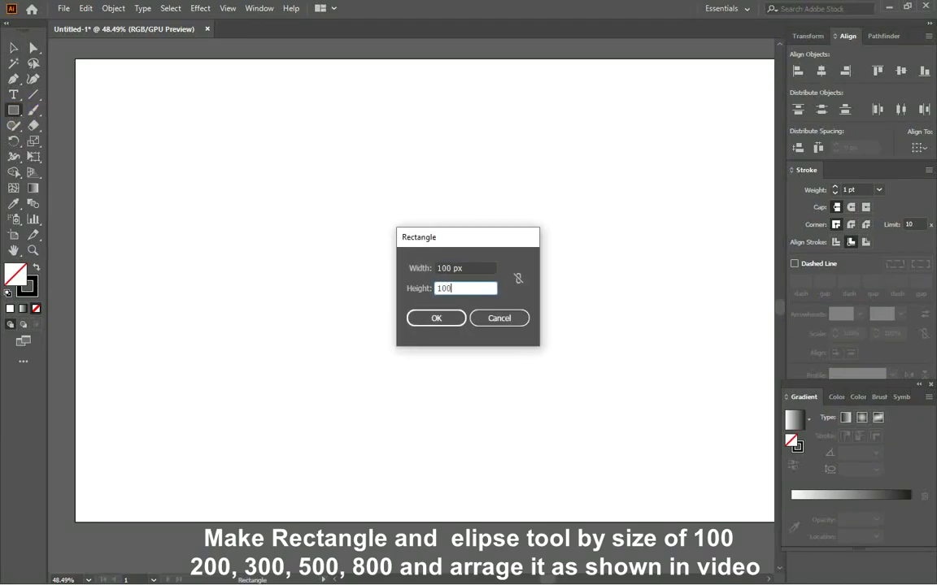
{"action": "key", "text": "Return"}
Draw a 100×100 px circle and move it inside the square.
{"action": "left_click_drag", "start_coordinate": [13, 110], "coordinate": [72, 144]}
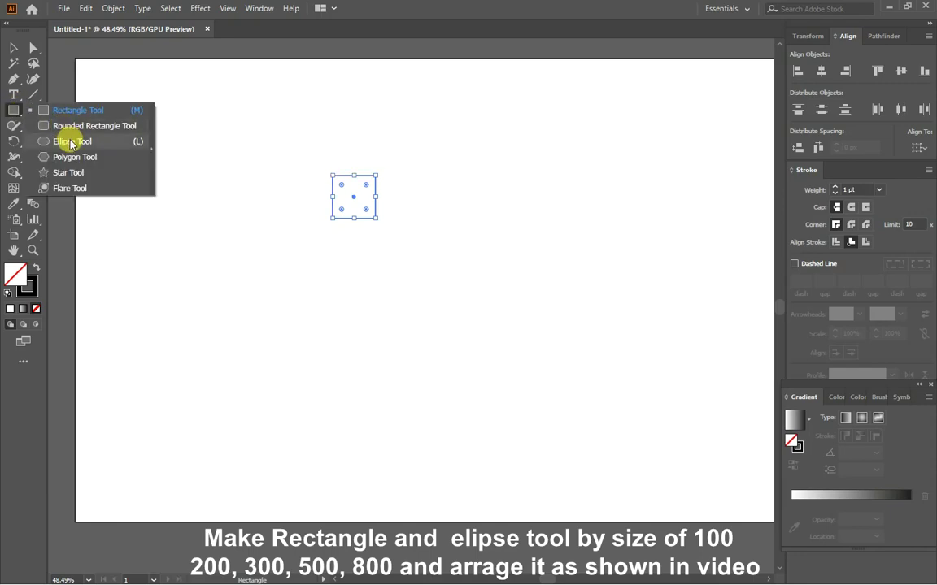
{"action": "left_click", "coordinate": [189, 187]}
{"action": "type", "text": "100"}
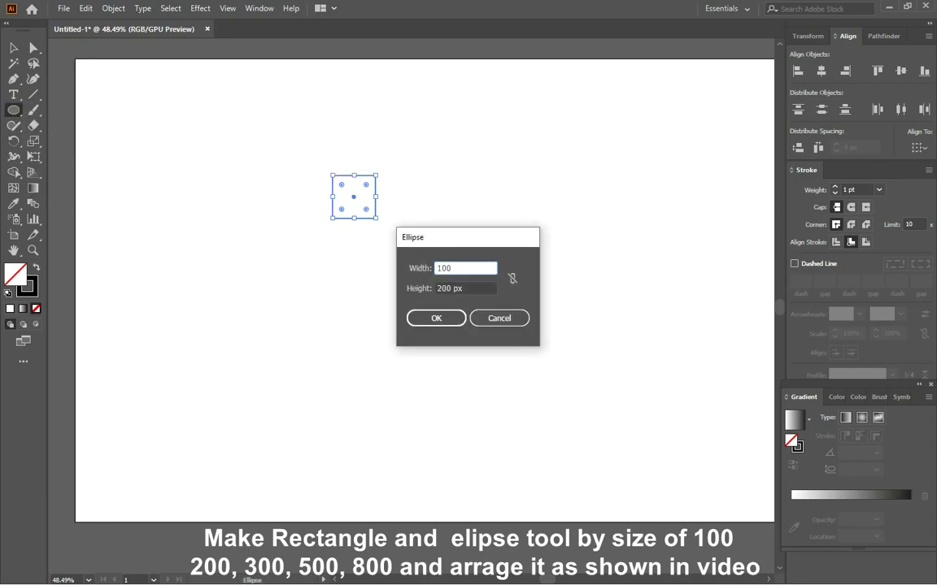
{"action": "key", "text": "Tab"}
{"action": "type", "text": "100"}
{"action": "key", "text": "Return"}
{"action": "left_click", "coordinate": [13, 48]}
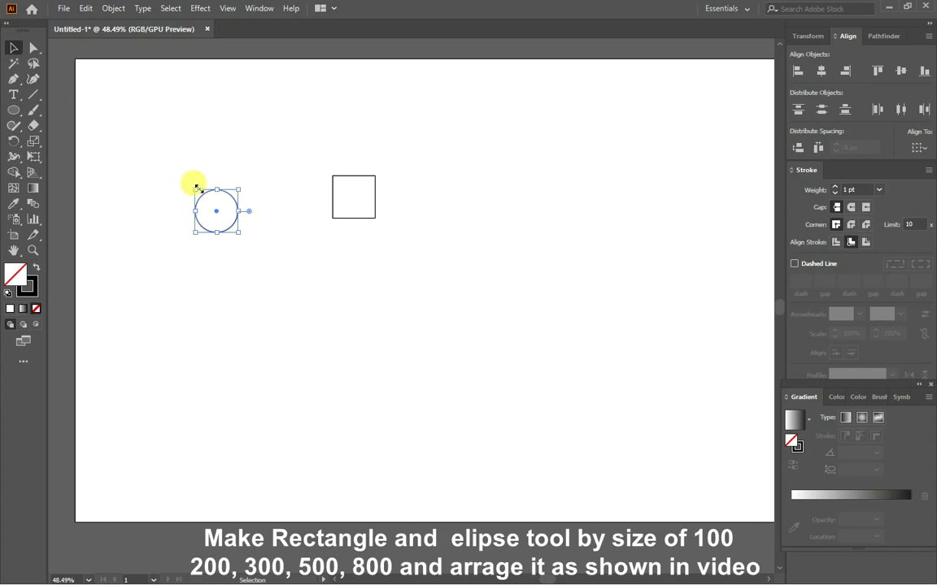
{"action": "left_click_drag", "start_coordinate": [219, 195], "coordinate": [352, 185]}
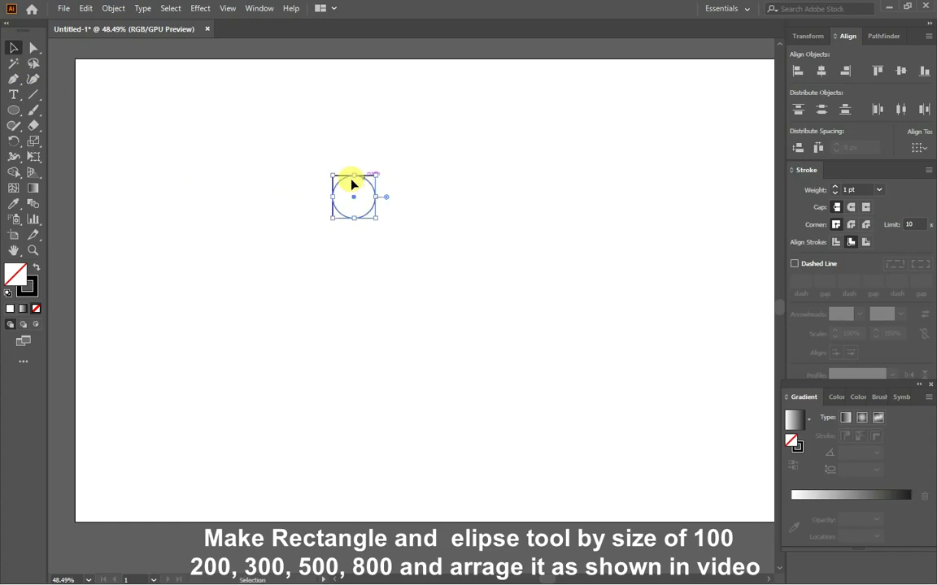
{"action": "left_click", "coordinate": [122, 134]}
Create a second 100×100 px square.
{"action": "right_click", "coordinate": [13, 110]}
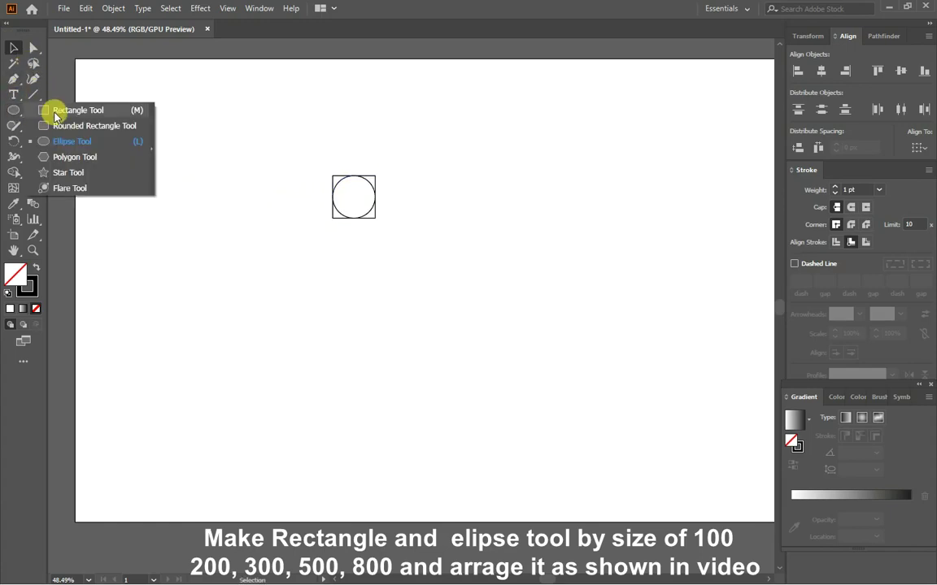
{"action": "left_click", "coordinate": [73, 109]}
{"action": "left_click", "coordinate": [160, 190]}
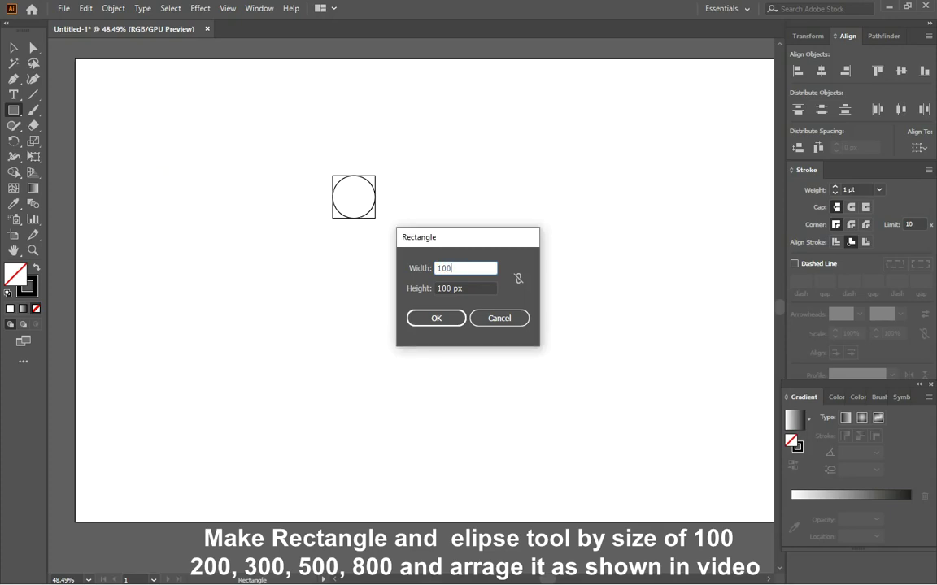
{"action": "left_click", "coordinate": [410, 318]}
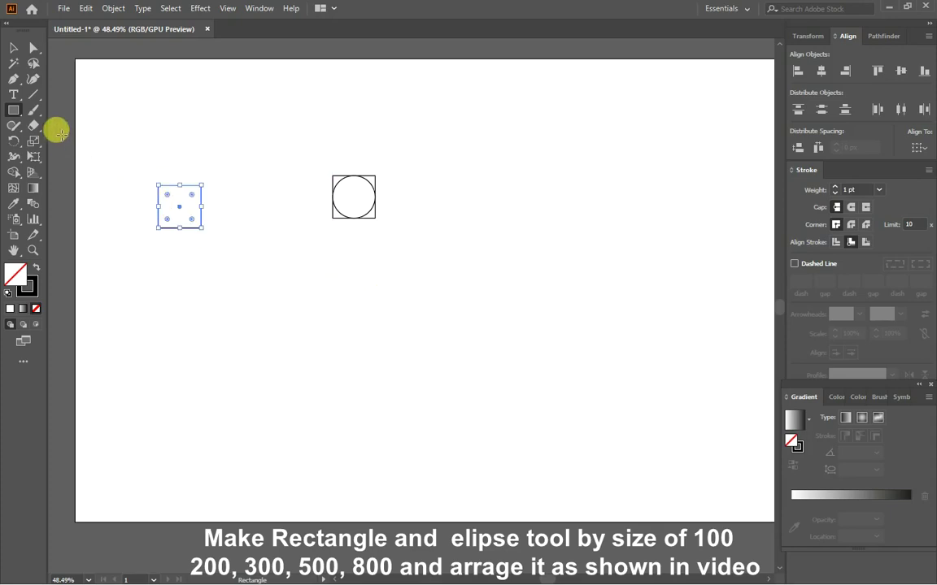
{"action": "left_click", "coordinate": [177, 214]}
Draw another 100×100 px circle and fit it into the new square.
{"action": "right_click", "coordinate": [15, 111]}
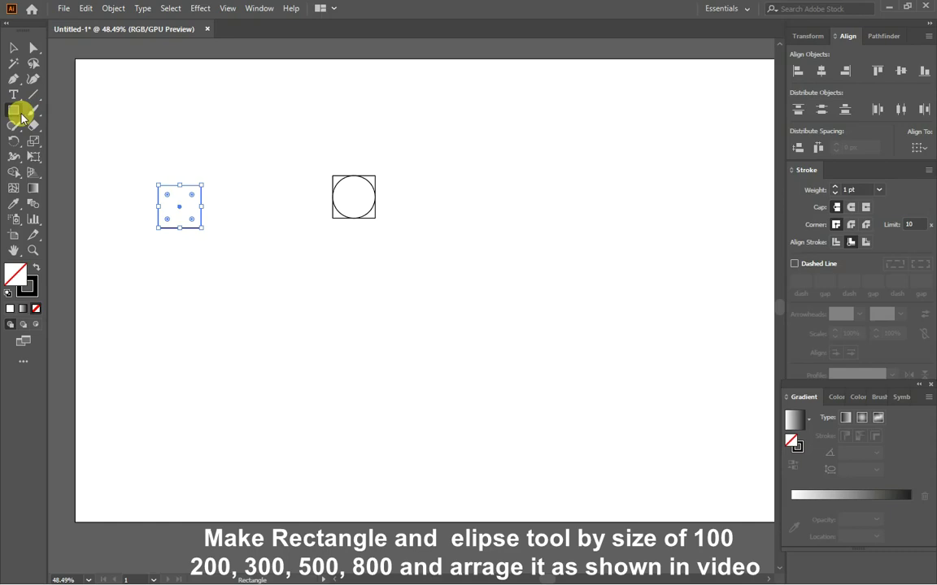
{"action": "left_click", "coordinate": [61, 142]}
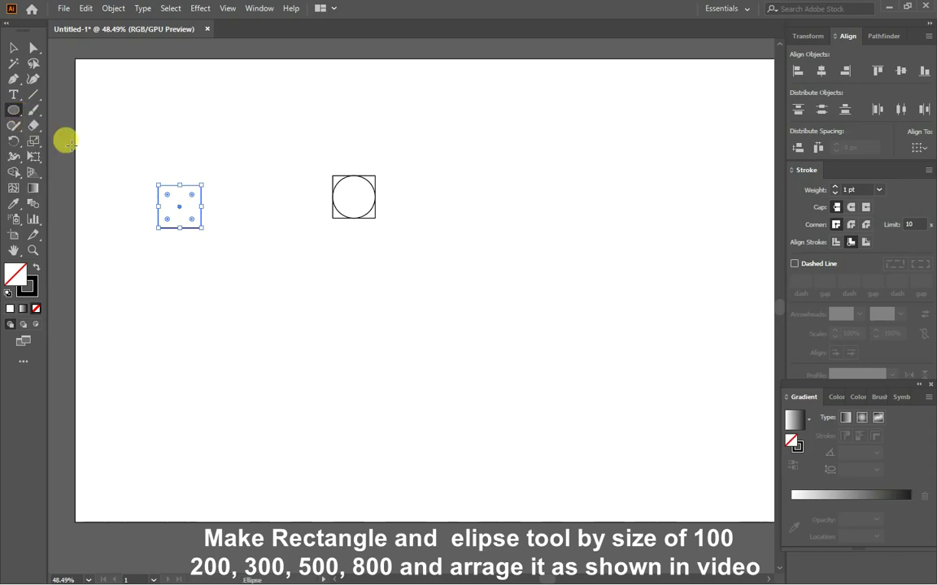
{"action": "left_click", "coordinate": [217, 167]}
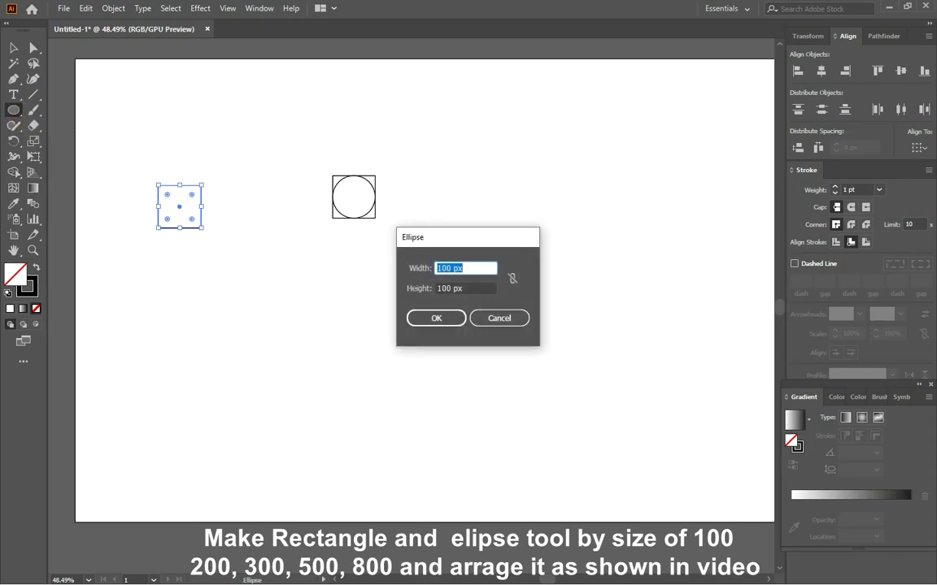
{"action": "type", "text": "100"}
{"action": "key", "text": "Tab"}
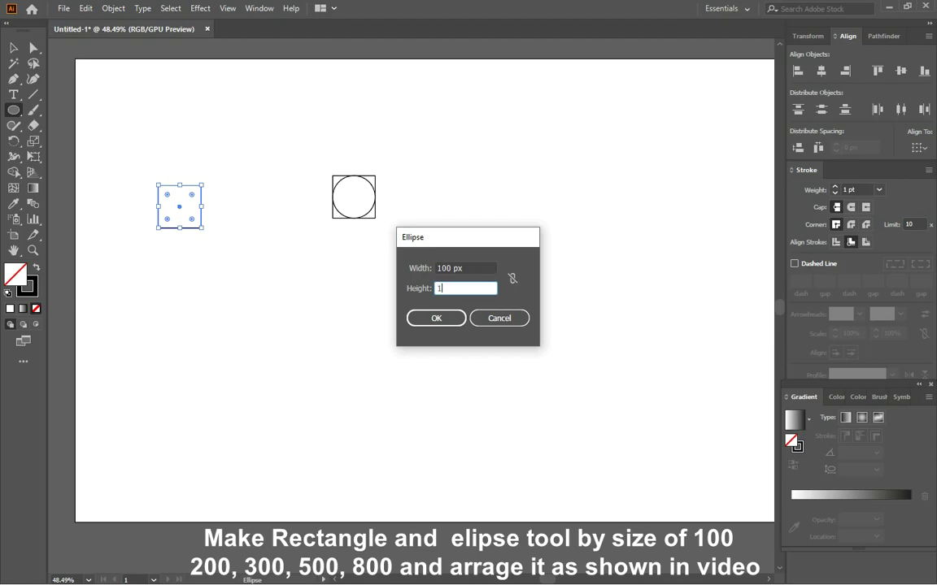
{"action": "type", "text": "00"}
{"action": "left_click", "coordinate": [437, 318]}
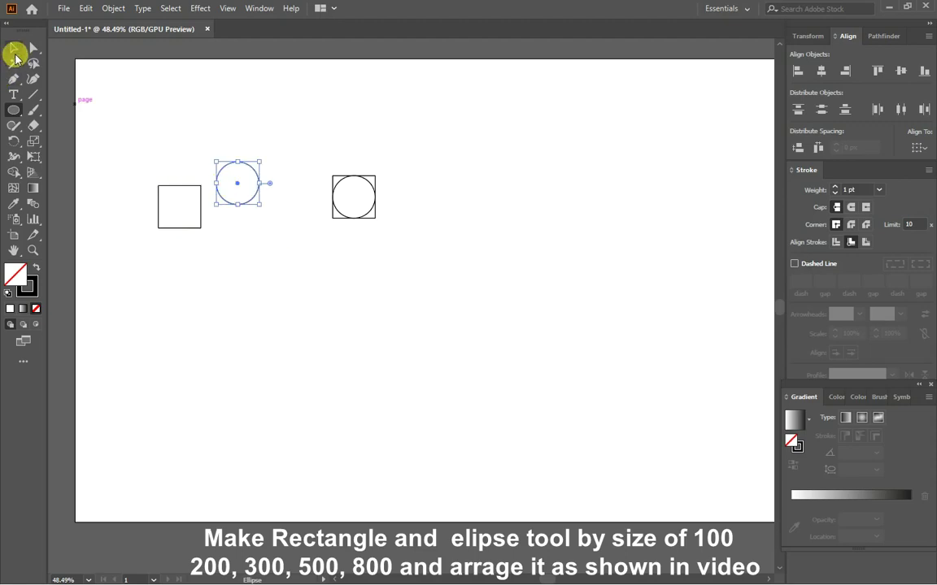
{"action": "left_click", "coordinate": [14, 52]}
{"action": "mouse_move", "coordinate": [248, 177]}
{"action": "left_mouse_down"}
{"action": "mouse_move", "coordinate": [195, 198]}
{"action": "mouse_move", "coordinate": [411, 181]}
{"action": "left_mouse_up"}
{"action": "left_click", "coordinate": [232, 268]}
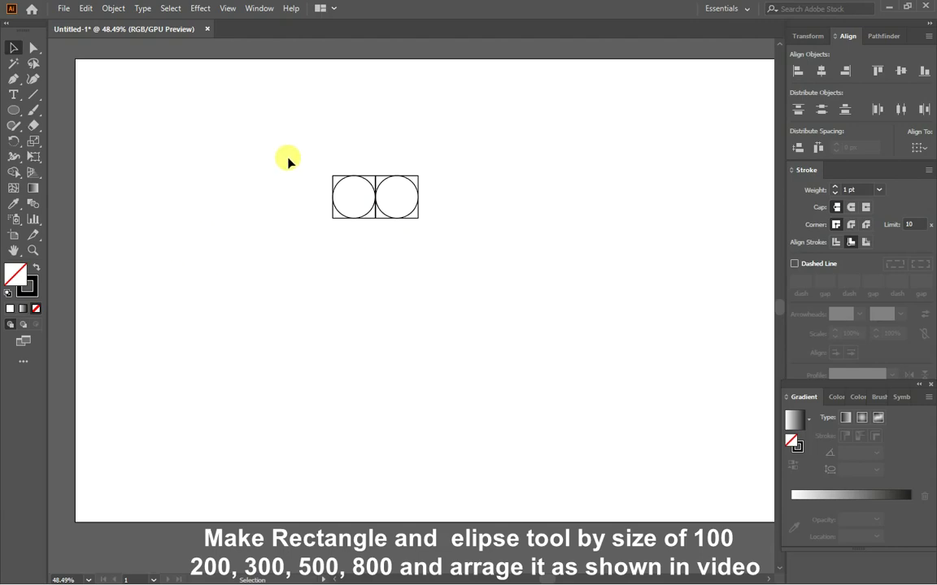
{"action": "left_click", "coordinate": [13, 110]}
Create a 200×200 px square.
{"action": "left_click", "coordinate": [49, 125]}
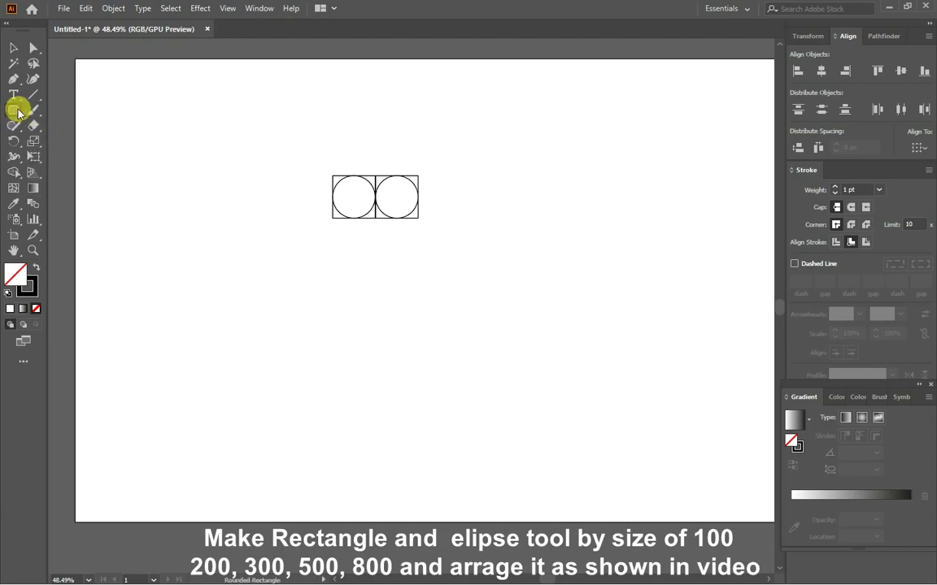
{"action": "left_click_drag", "start_coordinate": [18, 112], "coordinate": [48, 104]}
{"action": "left_click", "coordinate": [186, 150]}
{"action": "type", "text": "200"}
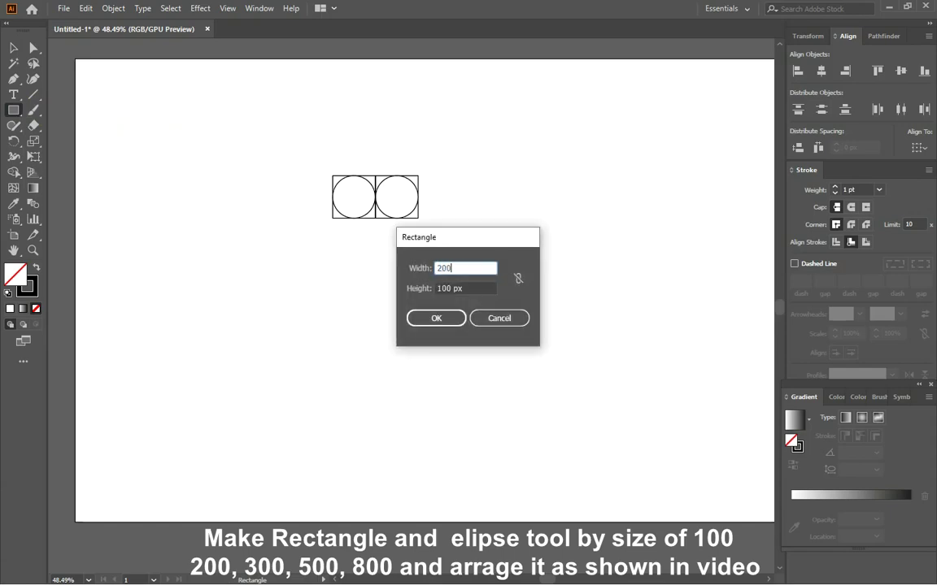
{"action": "key", "text": "Tab"}
{"action": "key", "text": "Return"}
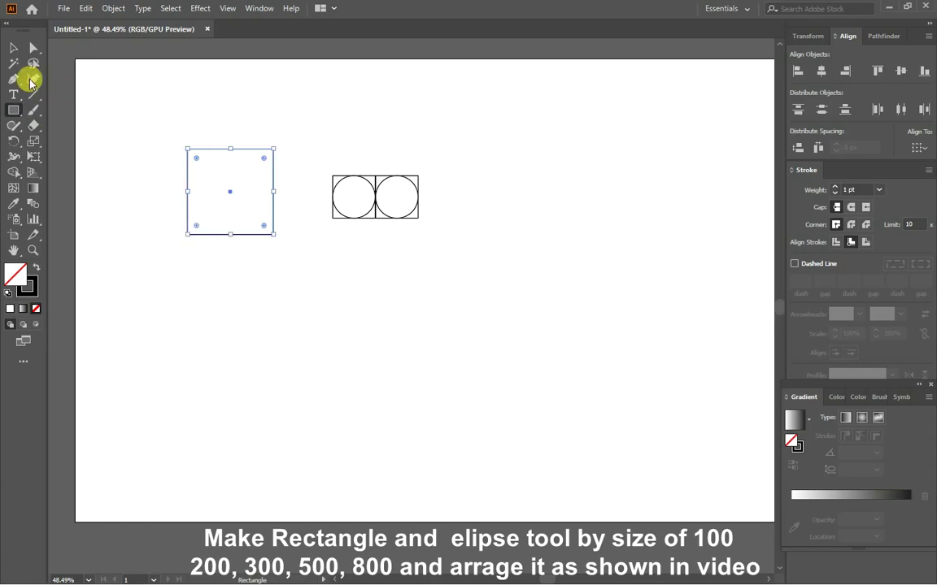
Draw a 200×200 px circle and centre it inside the 200 px square.
{"action": "left_click_drag", "start_coordinate": [15, 111], "coordinate": [66, 145]}
{"action": "left_click", "coordinate": [130, 197]}
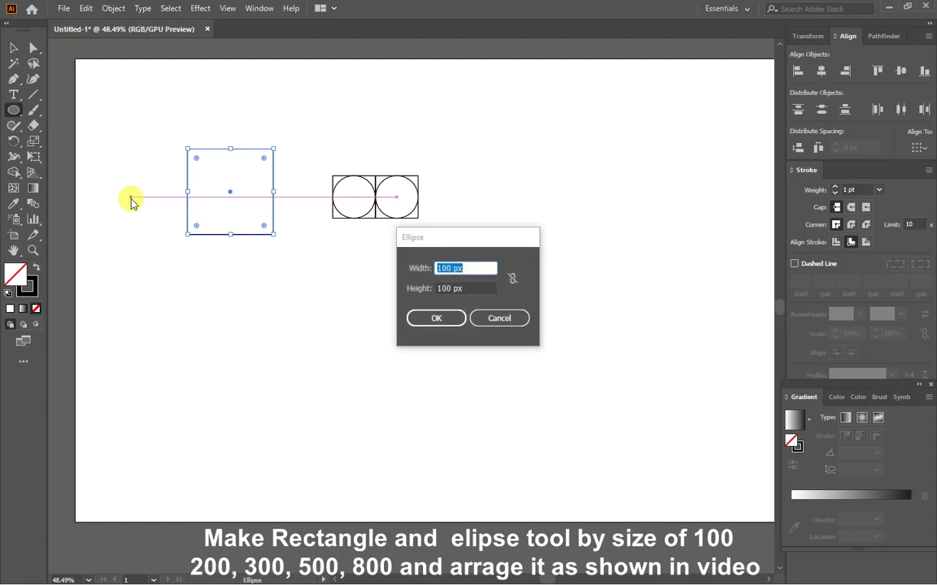
{"action": "type", "text": "200"}
{"action": "key", "text": "Tab"}
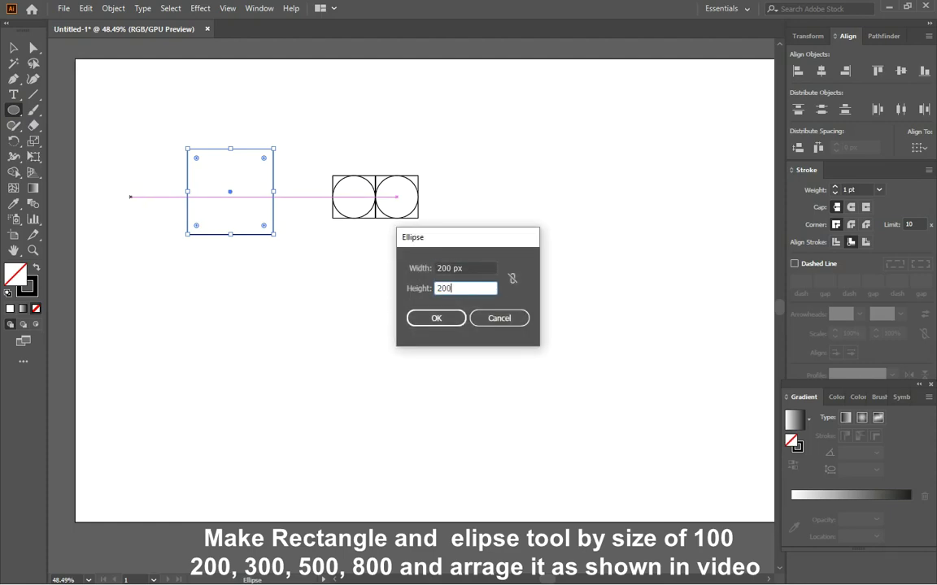
{"action": "key", "text": "Return"}
{"action": "left_click", "coordinate": [13, 48]}
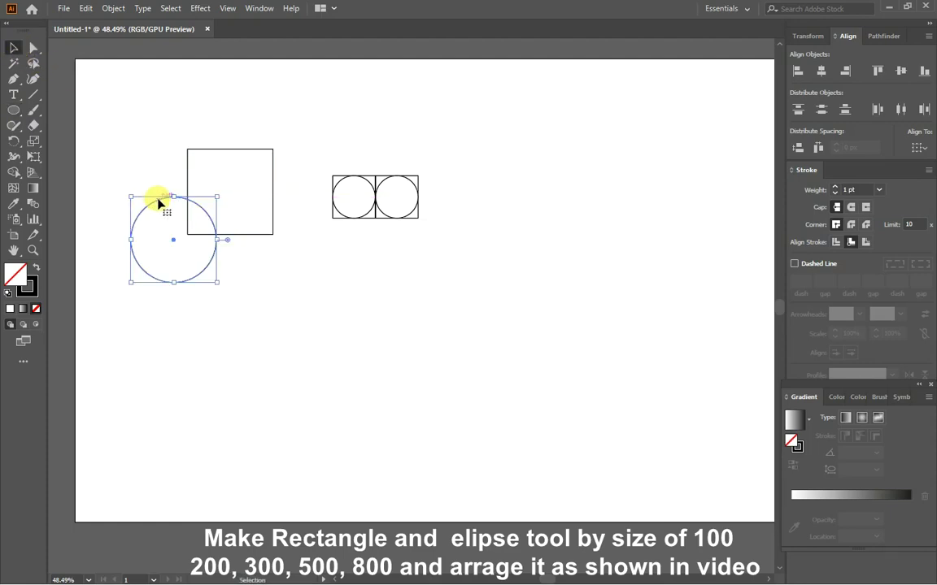
{"action": "left_click_drag", "start_coordinate": [160, 201], "coordinate": [216, 153]}
{"action": "left_click", "coordinate": [151, 145]}
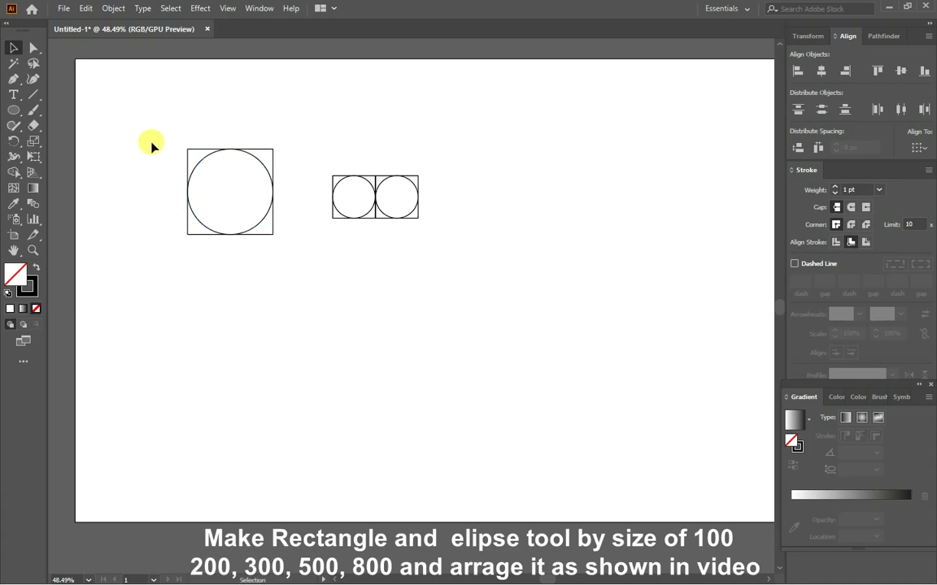
Move the 200 px square and circle beneath the two small squares.
{"action": "left_click_drag", "start_coordinate": [151, 145], "coordinate": [274, 260]}
{"action": "mouse_move", "coordinate": [210, 150]}
{"action": "left_mouse_down"}
{"action": "mouse_move", "coordinate": [226, 173]}
{"action": "mouse_move", "coordinate": [356, 236]}
{"action": "mouse_move", "coordinate": [357, 223]}
{"action": "left_mouse_up"}
{"action": "left_click", "coordinate": [307, 268]}
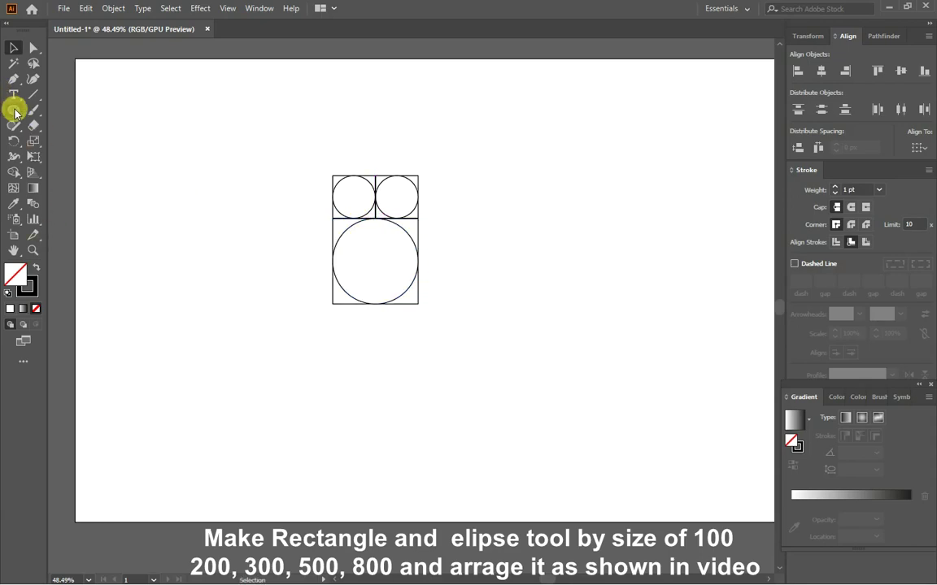
Create a 300×300 px square.
{"action": "left_click_drag", "start_coordinate": [15, 111], "coordinate": [66, 115]}
{"action": "left_click", "coordinate": [161, 167]}
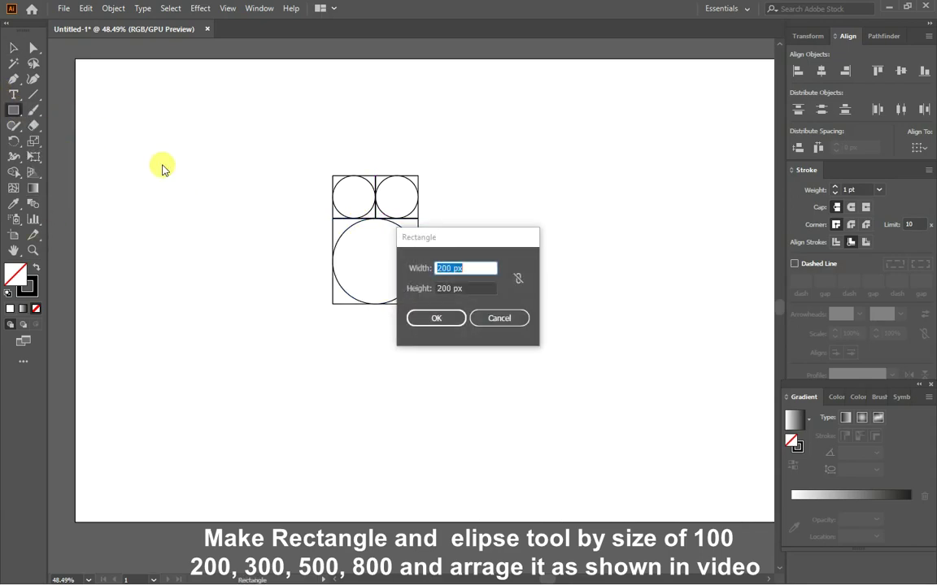
{"action": "key", "text": "Tab"}
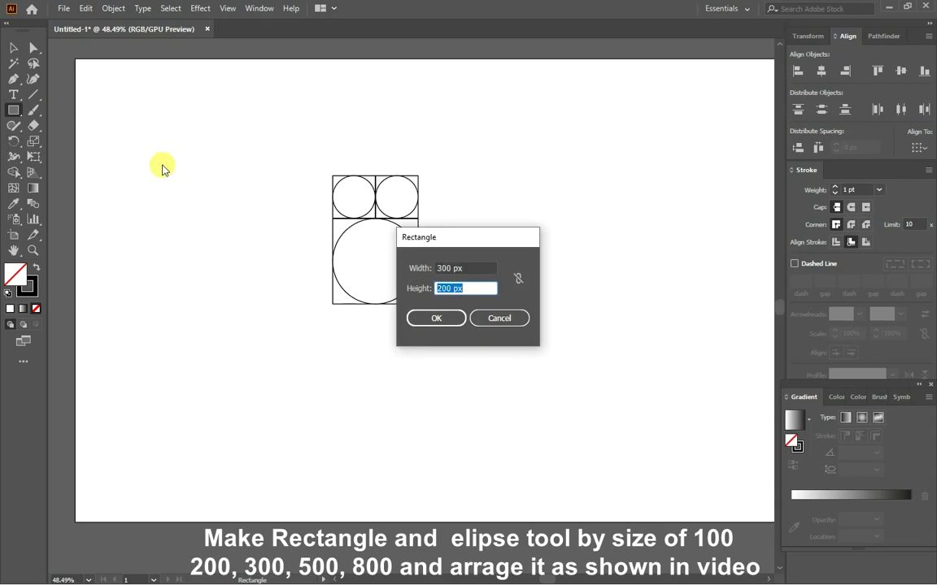
{"action": "type", "text": "300"}
{"action": "key", "text": "Return"}
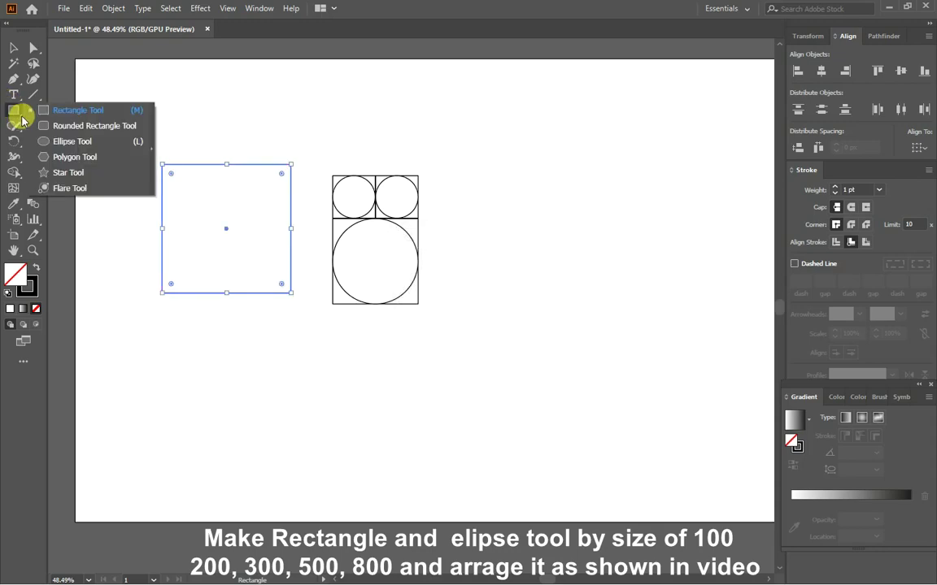
Draw a 300×300 px circle and fit it into the 300 px square.
{"action": "left_click_drag", "start_coordinate": [10, 100], "coordinate": [25, 128]}
{"action": "left_click", "coordinate": [138, 133]}
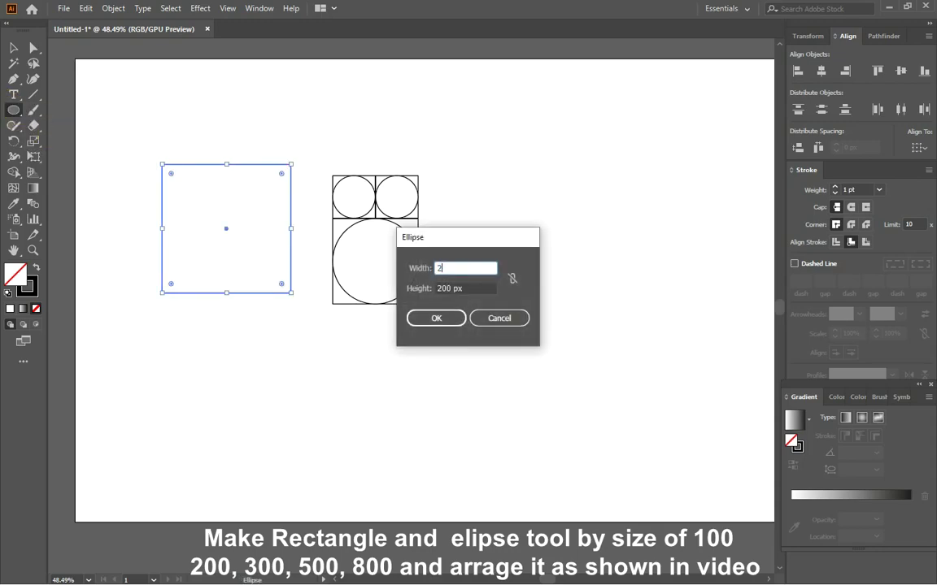
{"action": "key", "text": "Tab"}
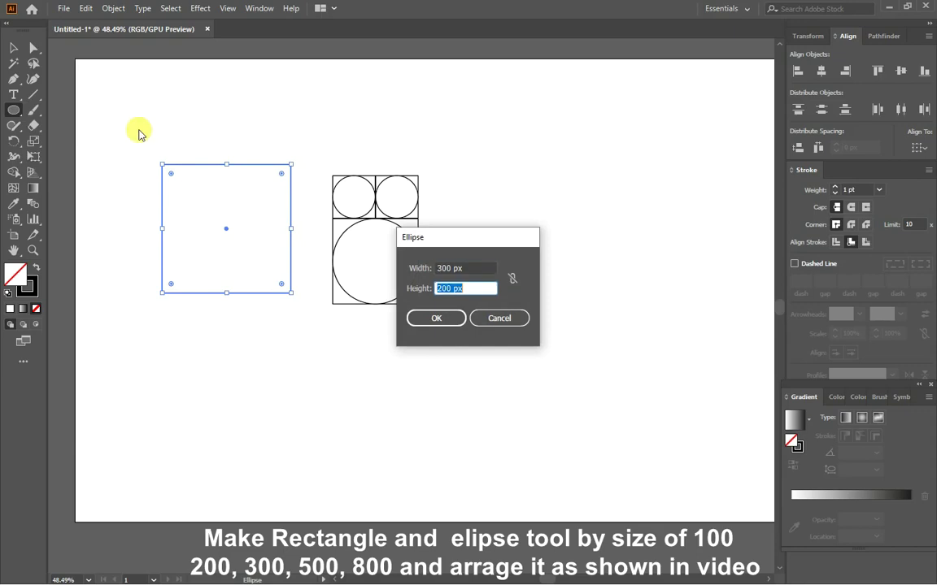
{"action": "type", "text": "300"}
{"action": "key", "text": "Return"}
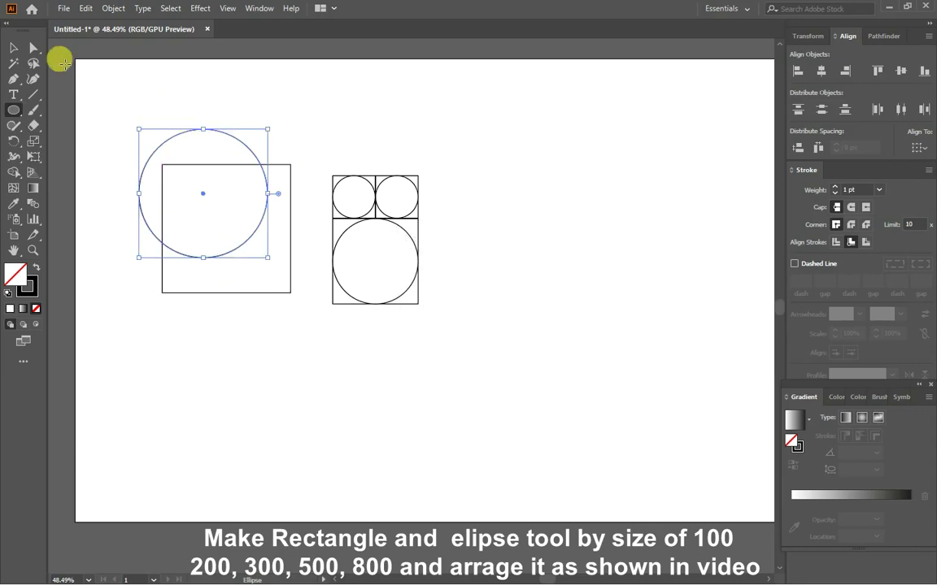
{"action": "left_click", "coordinate": [13, 47]}
{"action": "left_click_drag", "start_coordinate": [178, 139], "coordinate": [203, 178]}
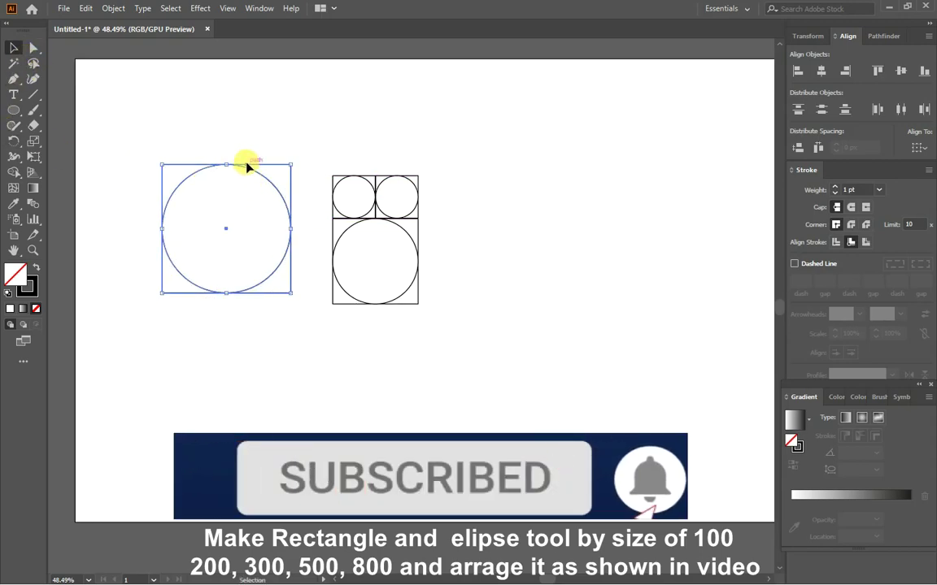
{"action": "mouse_move", "coordinate": [246, 160]}
{"action": "left_mouse_down"}
{"action": "mouse_move", "coordinate": [482, 194]}
{"action": "mouse_move", "coordinate": [504, 181]}
{"action": "left_mouse_up"}
{"action": "left_click", "coordinate": [460, 356]}
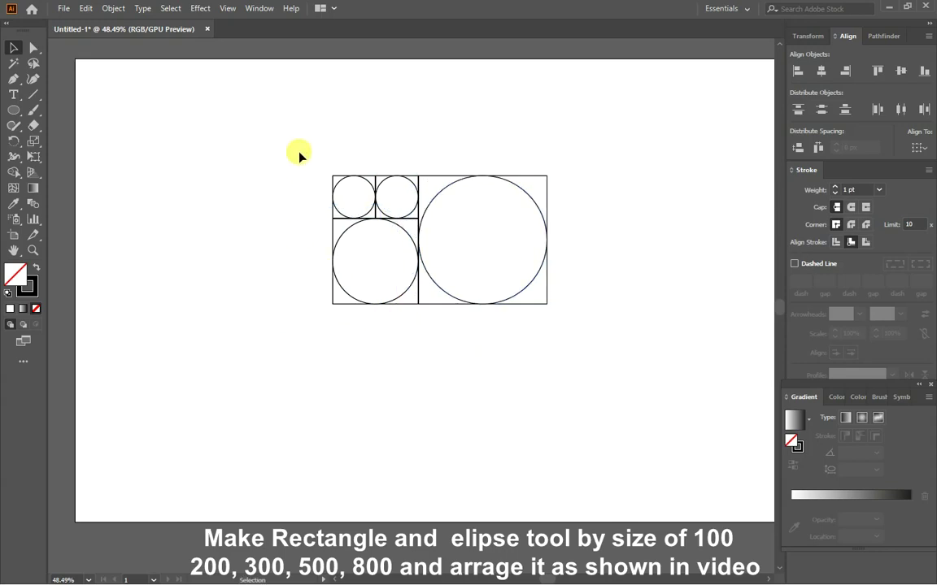
Shift the whole grid of squares and circles lower on the artboard.
{"action": "left_click_drag", "start_coordinate": [298, 154], "coordinate": [706, 375]}
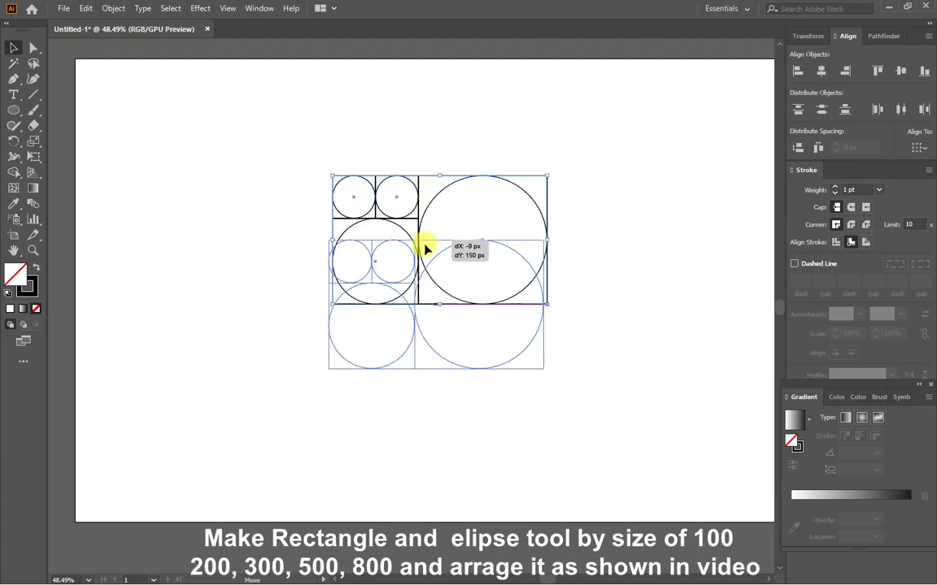
{"action": "left_click_drag", "start_coordinate": [430, 179], "coordinate": [404, 264]}
{"action": "left_click", "coordinate": [101, 153]}
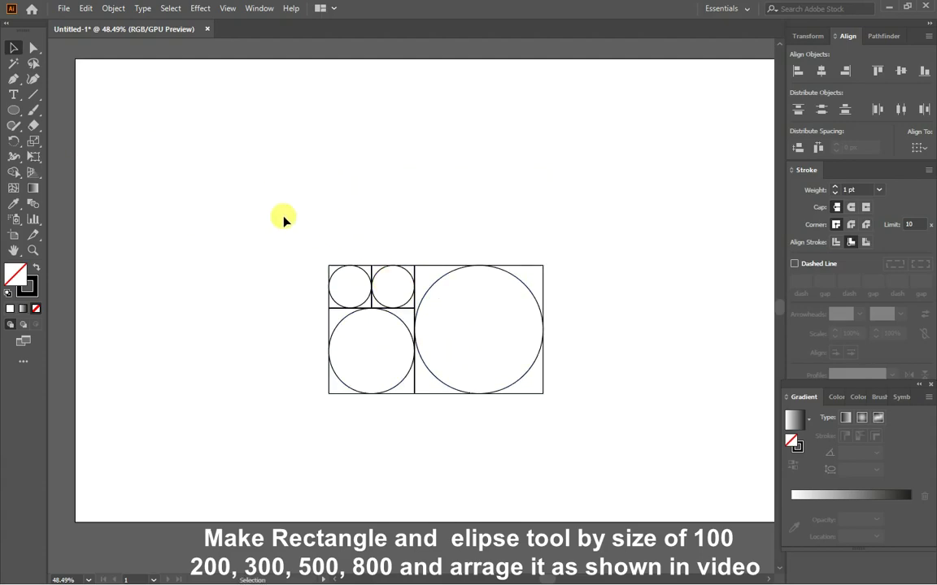
{"action": "left_click_drag", "start_coordinate": [14, 110], "coordinate": [74, 106]}
Create a 500×500 px square.
{"action": "left_click", "coordinate": [184, 139]}
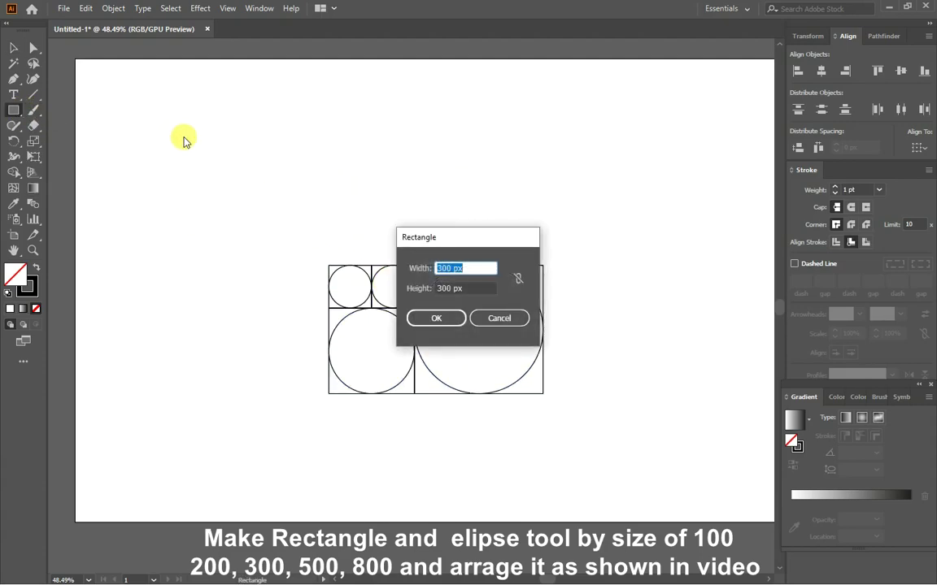
{"action": "key", "text": "Tab"}
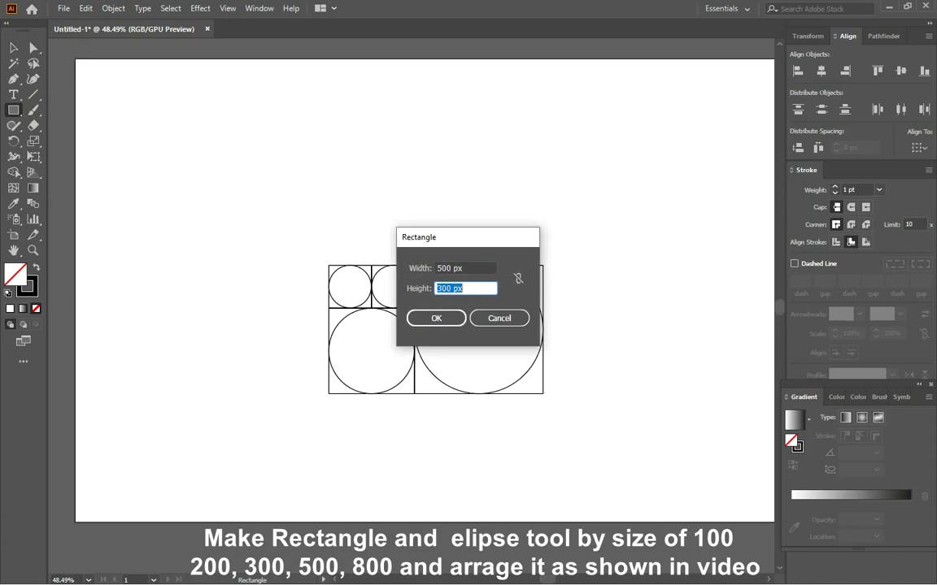
{"action": "type", "text": "500"}
{"action": "key", "text": "Return"}
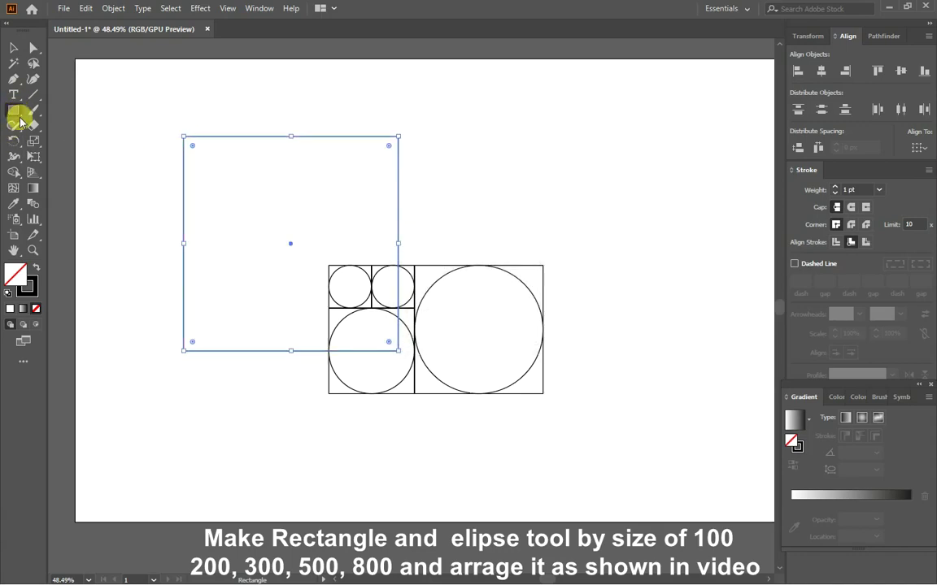
Draw a 500×500 px circle and fit it into the 500 px square.
{"action": "left_click", "coordinate": [17, 111]}
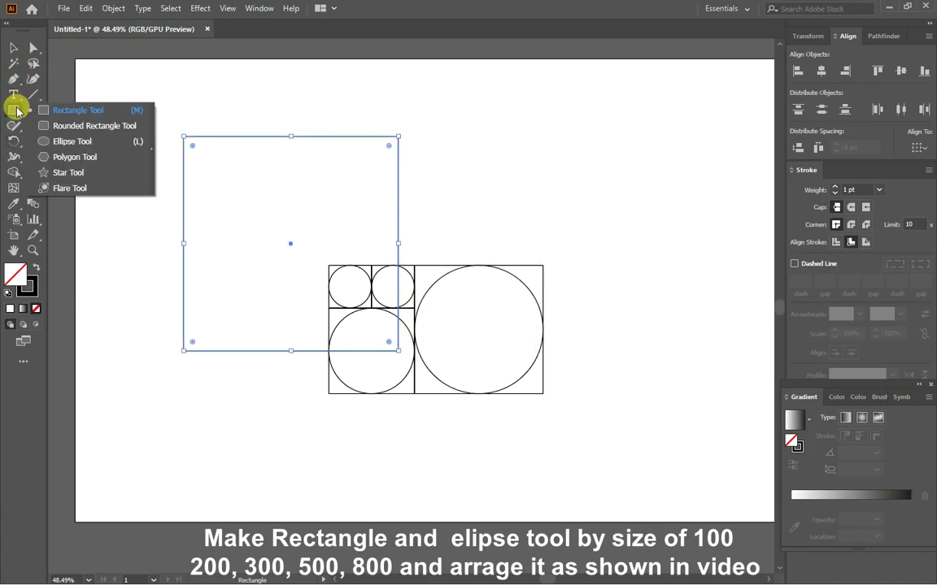
{"action": "left_click", "coordinate": [72, 141]}
{"action": "left_click", "coordinate": [518, 145]}
{"action": "type", "text": "500"}
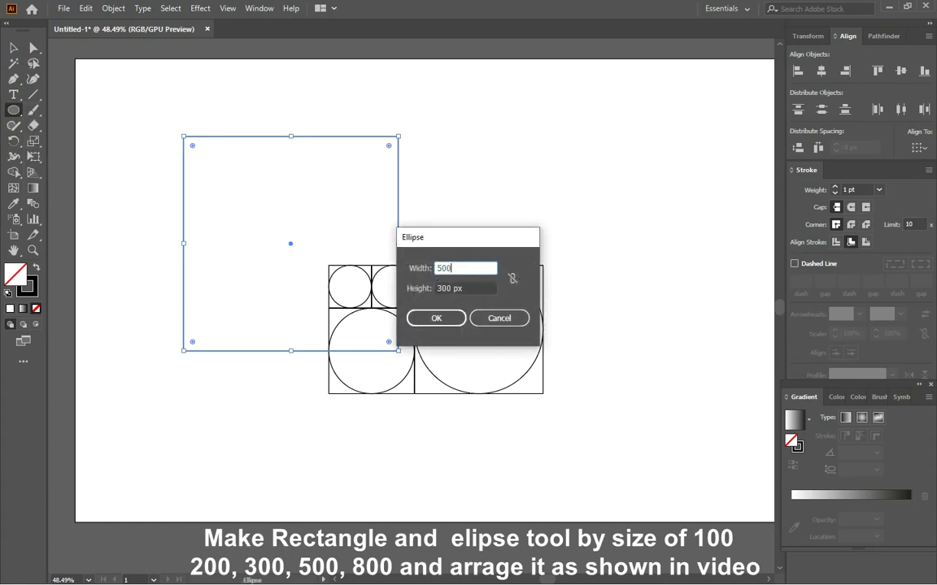
{"action": "key", "text": "Tab"}
{"action": "key", "text": "Return"}
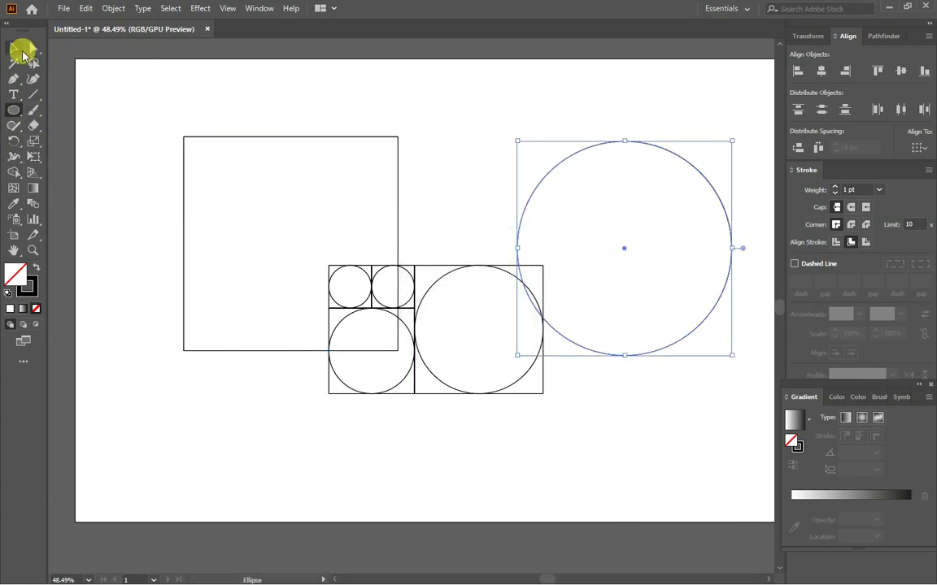
{"action": "left_click", "coordinate": [22, 51]}
{"action": "mouse_move", "coordinate": [567, 149]}
{"action": "left_mouse_down"}
{"action": "mouse_move", "coordinate": [256, 144]}
{"action": "mouse_move", "coordinate": [469, 57]}
{"action": "left_mouse_up"}
{"action": "left_click", "coordinate": [627, 278]}
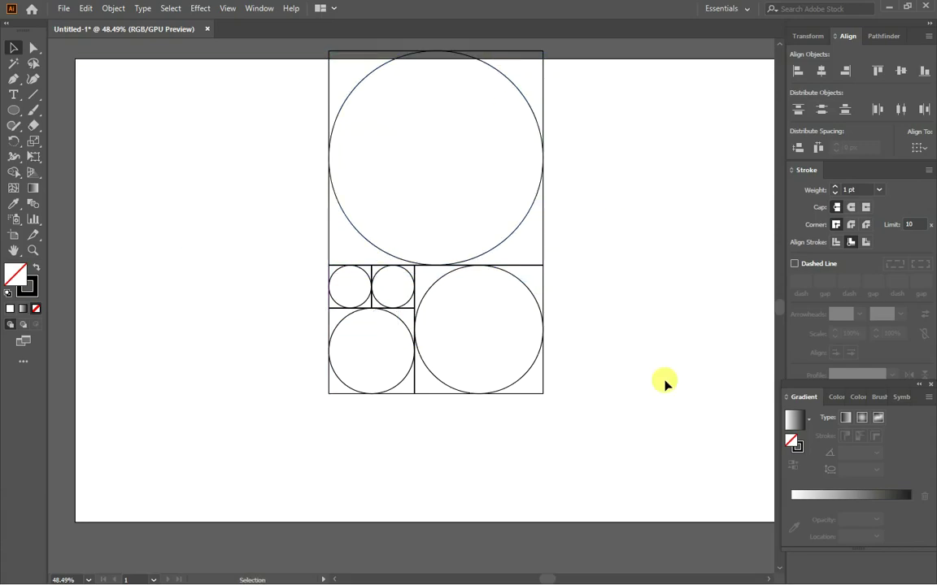
Move the whole grid to the artboard's right side.
{"action": "left_click_drag", "start_coordinate": [359, 440], "coordinate": [267, 426]}
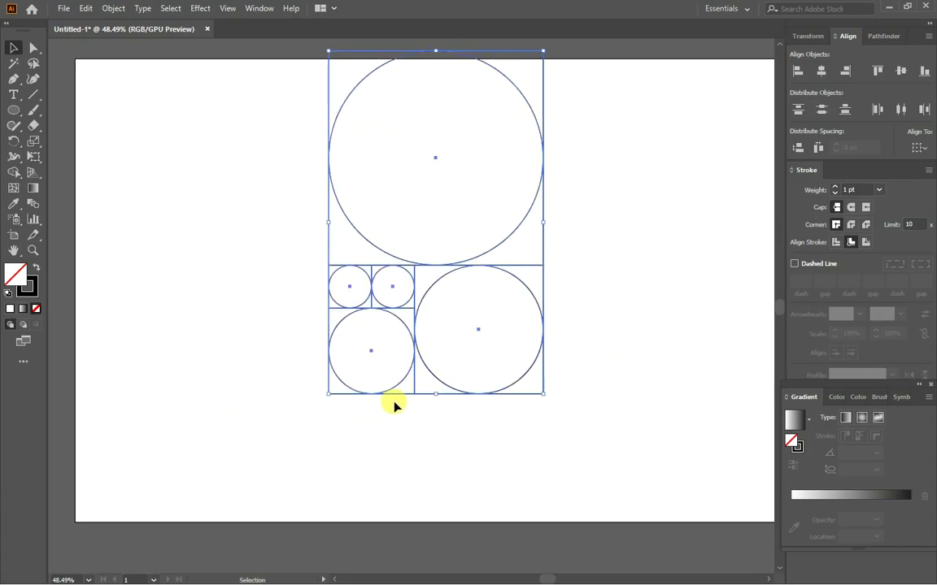
{"action": "left_click_drag", "start_coordinate": [422, 360], "coordinate": [488, 440]}
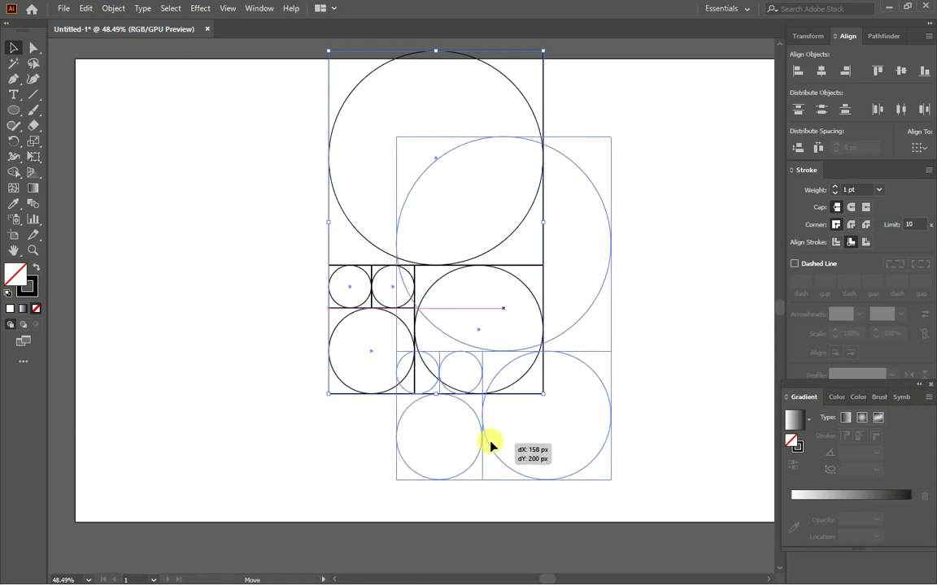
{"action": "left_click_drag", "start_coordinate": [488, 440], "coordinate": [596, 431]}
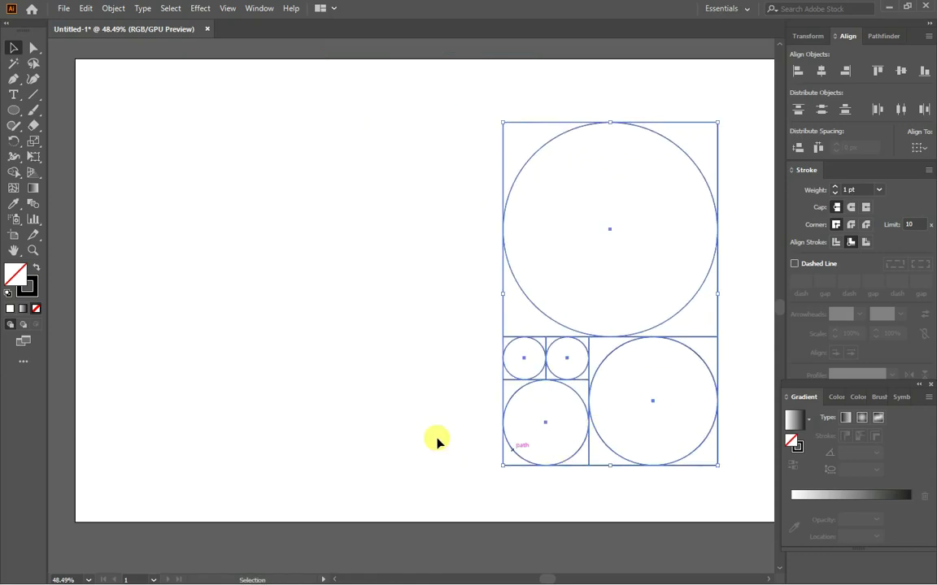
{"action": "left_click_drag", "start_coordinate": [13, 110], "coordinate": [46, 110]}
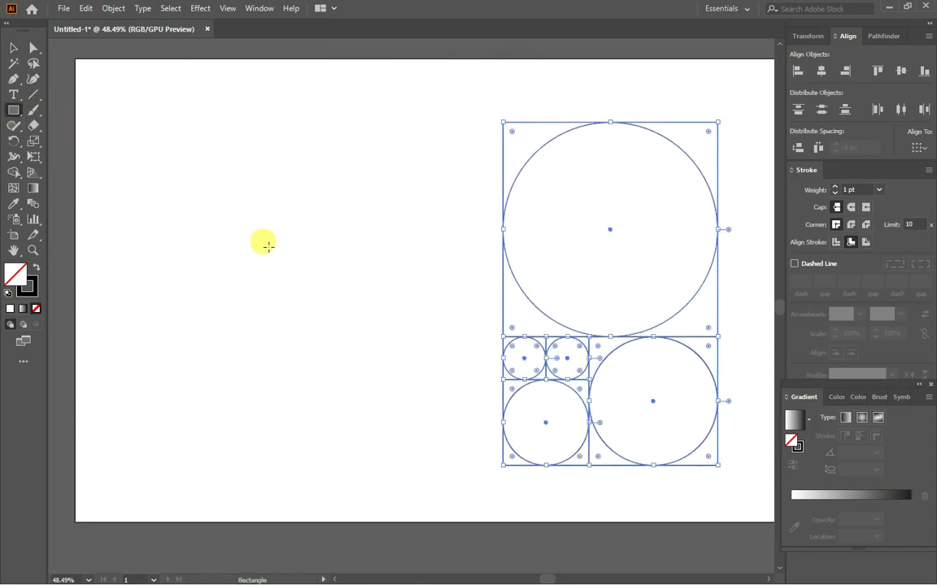
{"action": "key", "text": "ctrl+shift+a"}
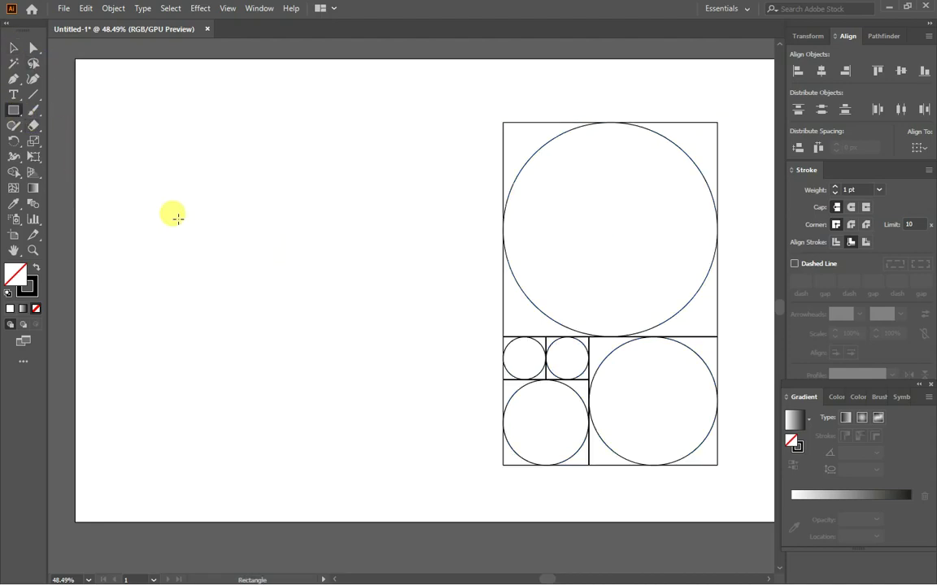
Create an 800×800 px square.
{"action": "left_click", "coordinate": [178, 221]}
{"action": "key", "text": "Tab"}
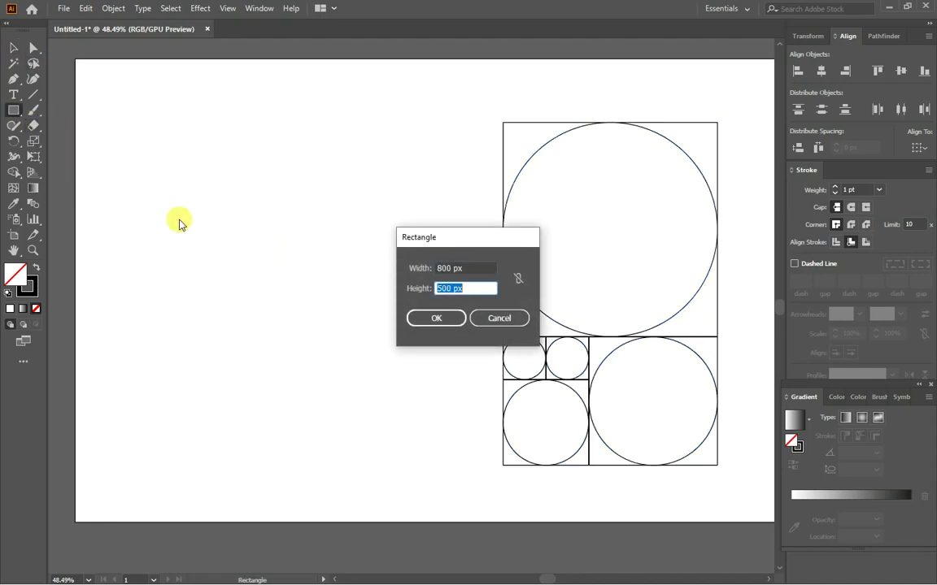
{"action": "key", "text": "Return"}
Draw an 800×800 px circle and move it into the 800 px square.
{"action": "left_click_drag", "start_coordinate": [13, 110], "coordinate": [54, 145]}
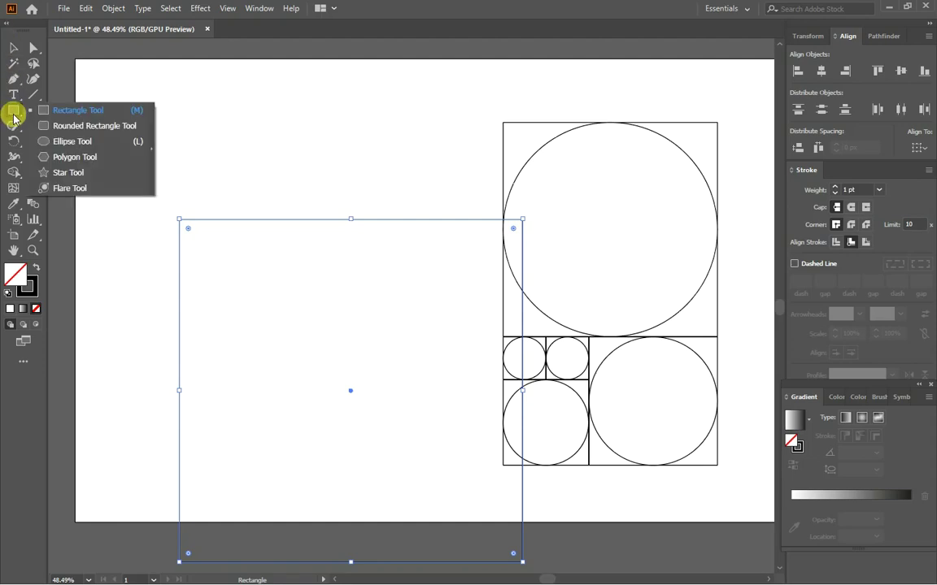
{"action": "left_click", "coordinate": [140, 126]}
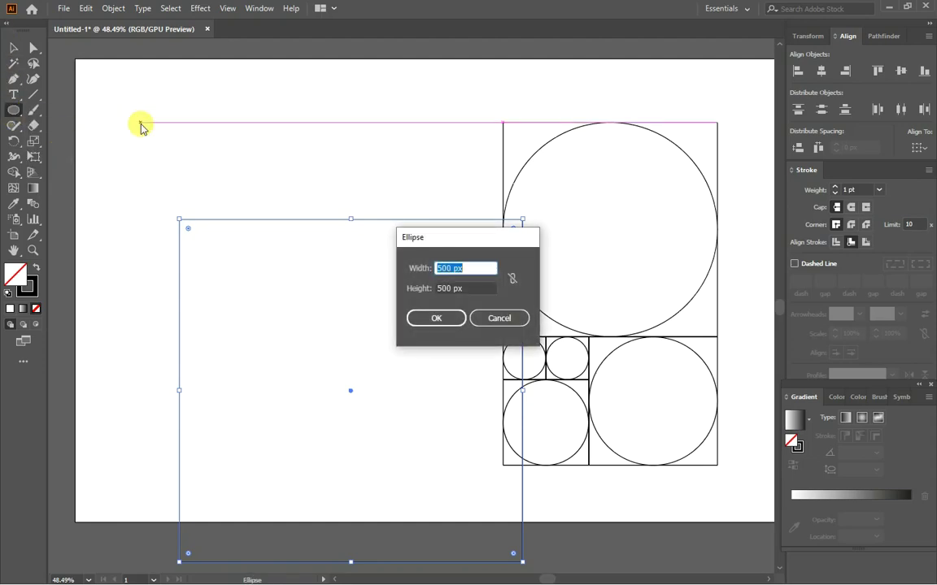
{"action": "type", "text": "0"}
{"action": "key", "text": "Tab"}
{"action": "type", "text": "800"}
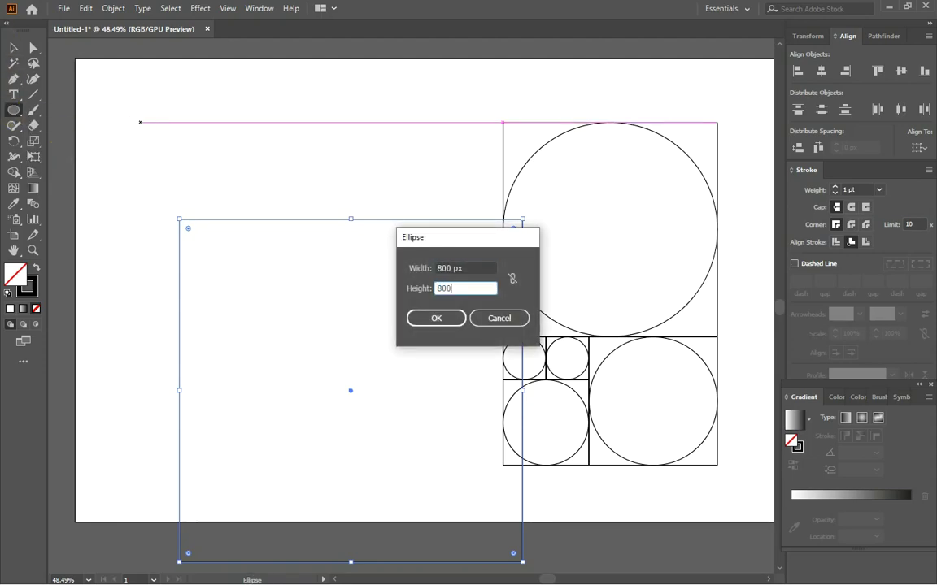
{"action": "key", "text": "Return"}
{"action": "left_click", "coordinate": [13, 47]}
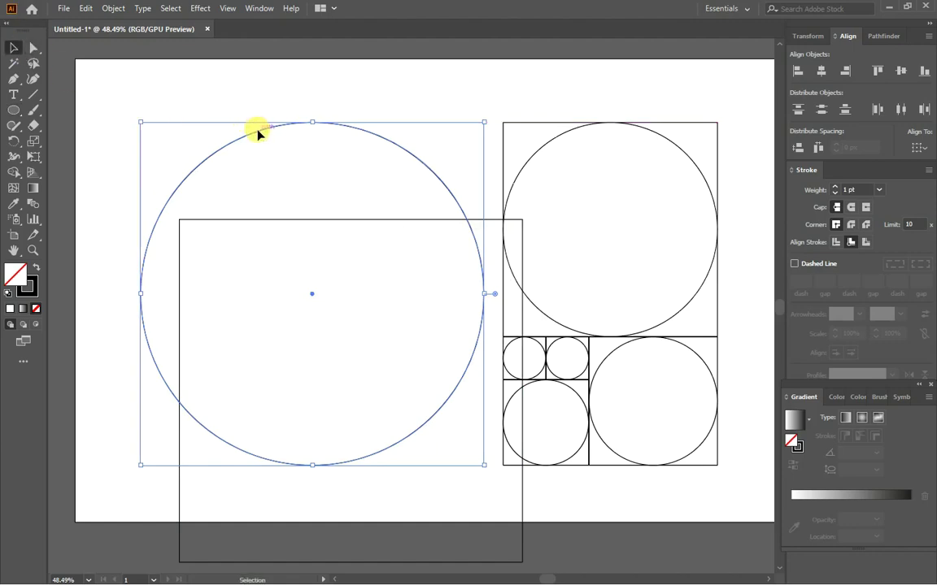
{"action": "left_click_drag", "start_coordinate": [257, 135], "coordinate": [299, 230]}
Place the 800 px square and circle flush against the grid's left edge.
{"action": "left_click_drag", "start_coordinate": [132, 211], "coordinate": [369, 412]}
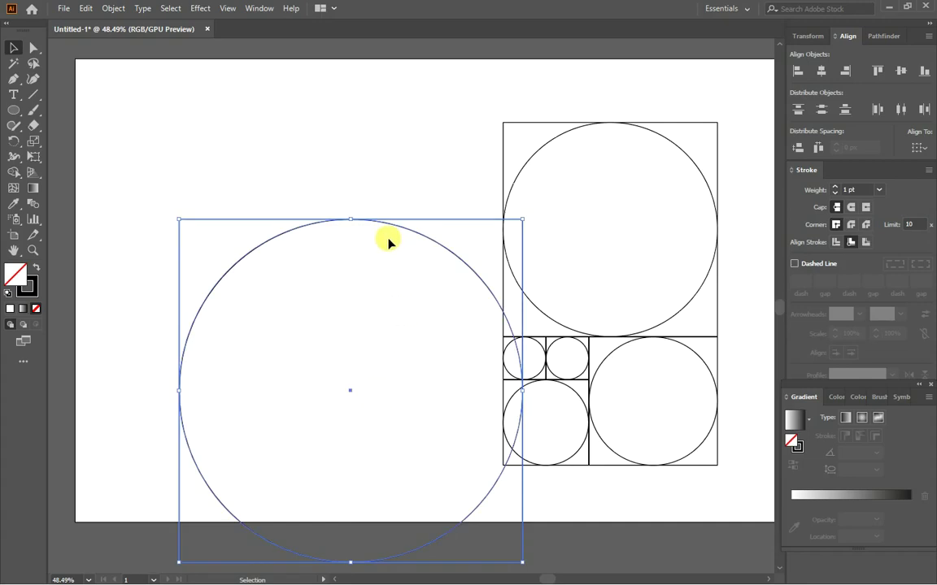
{"action": "left_click_drag", "start_coordinate": [377, 219], "coordinate": [358, 131]}
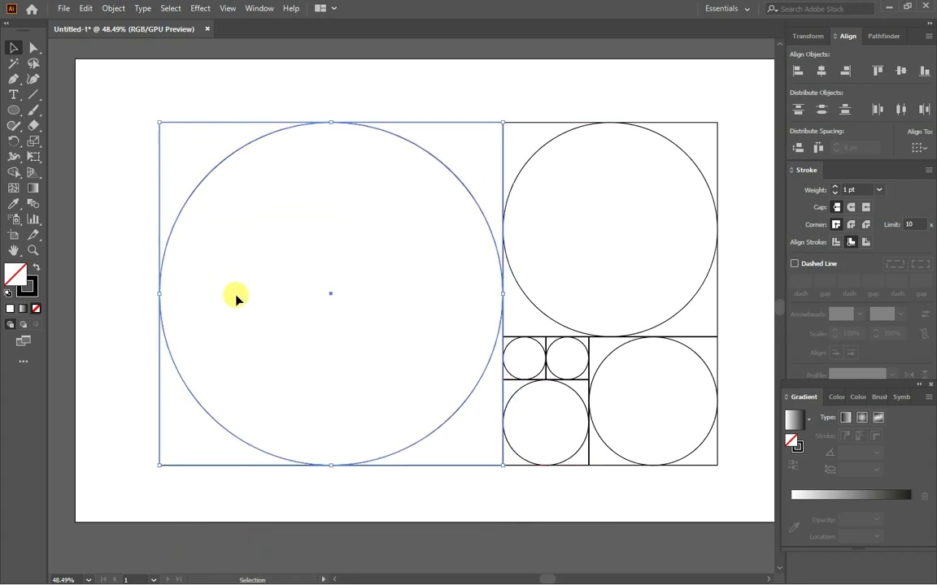
{"action": "left_click", "coordinate": [109, 110]}
{"action": "scroll", "coordinate": [754, 472], "scroll_direction": "down", "scroll_amount": 3}
{"action": "scroll", "coordinate": [755, 470], "scroll_direction": "up", "scroll_amount": 3}
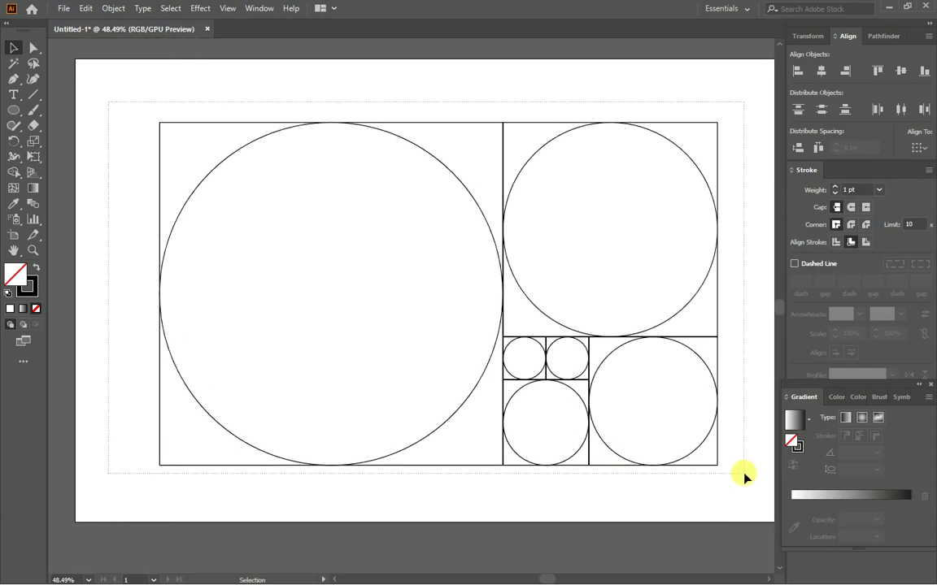
Move the whole shrunken layout to the right.
{"action": "mouse_move", "coordinate": [99, 93]}
{"action": "left_mouse_down"}
{"action": "mouse_move", "coordinate": [740, 474]}
{"action": "mouse_move", "coordinate": [524, 305]}
{"action": "left_mouse_up"}
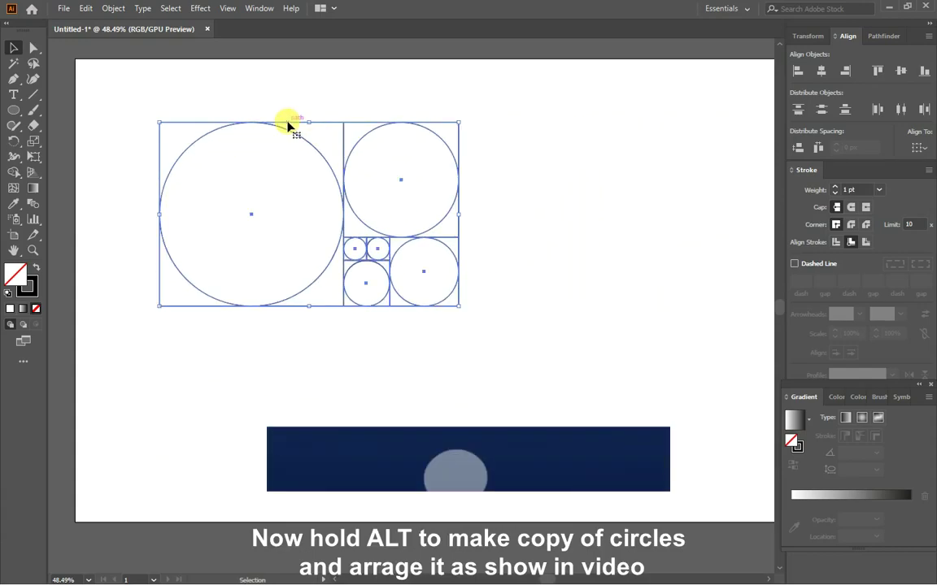
{"action": "left_click_drag", "start_coordinate": [289, 125], "coordinate": [564, 136]}
{"action": "left_click", "coordinate": [670, 412]}
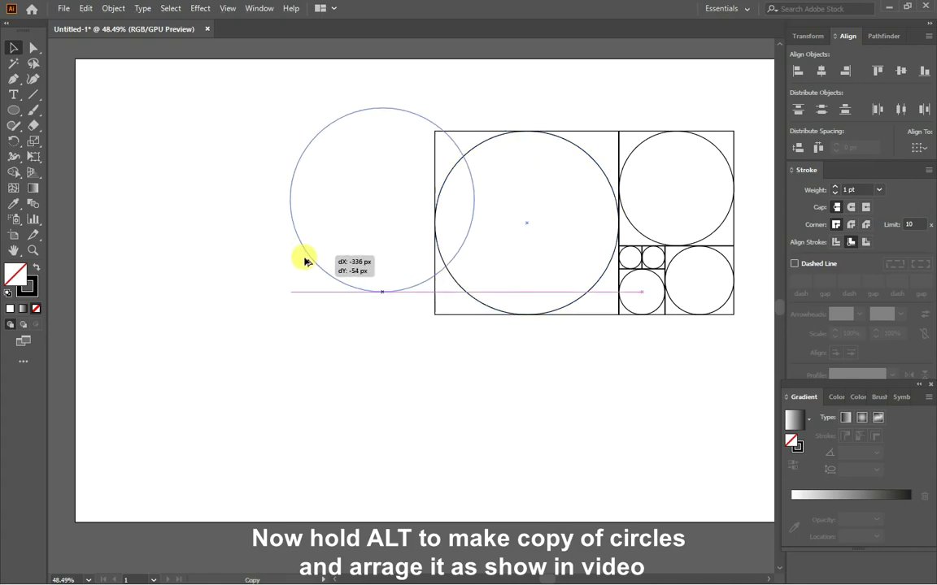
Copy the largest and successively smaller circles out to the left as concentric rings.
{"action": "left_click_drag", "start_coordinate": [455, 280], "coordinate": [190, 268]}
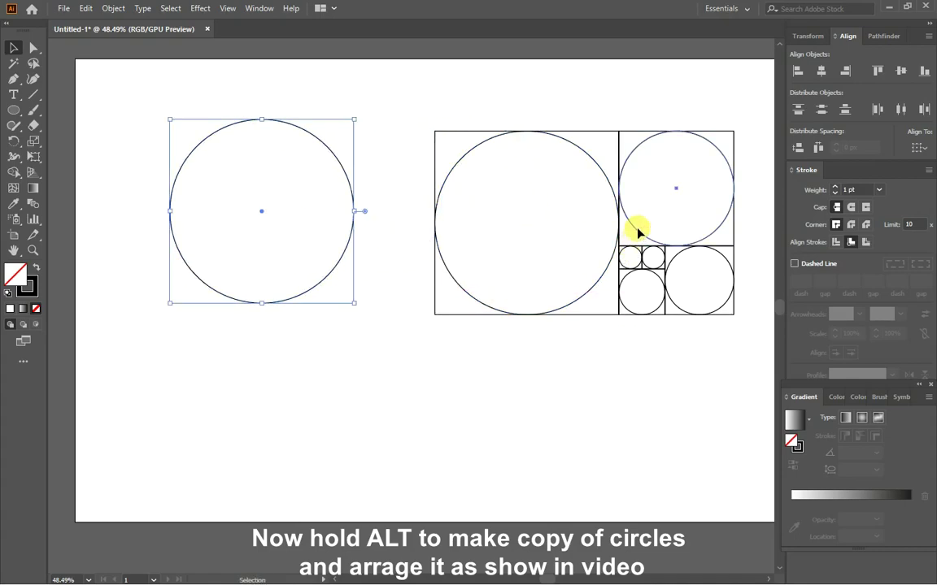
{"action": "left_click_drag", "start_coordinate": [638, 233], "coordinate": [223, 256]}
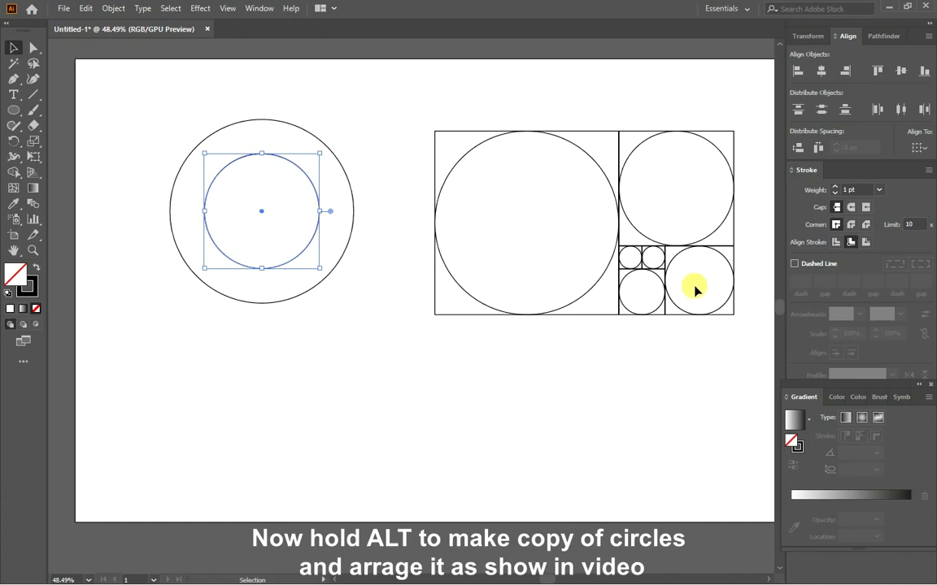
{"action": "left_click_drag", "start_coordinate": [680, 259], "coordinate": [243, 190]}
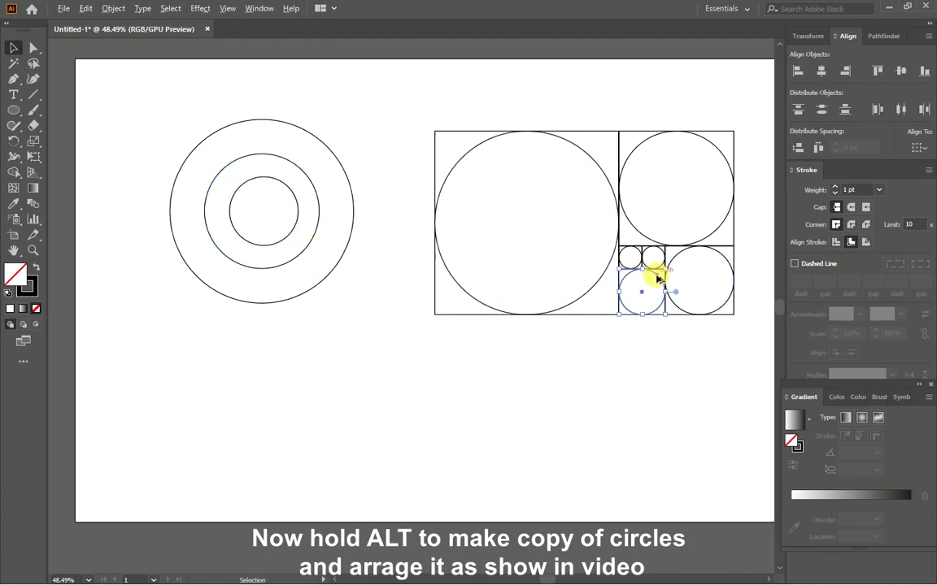
{"action": "left_click_drag", "start_coordinate": [657, 278], "coordinate": [279, 198]}
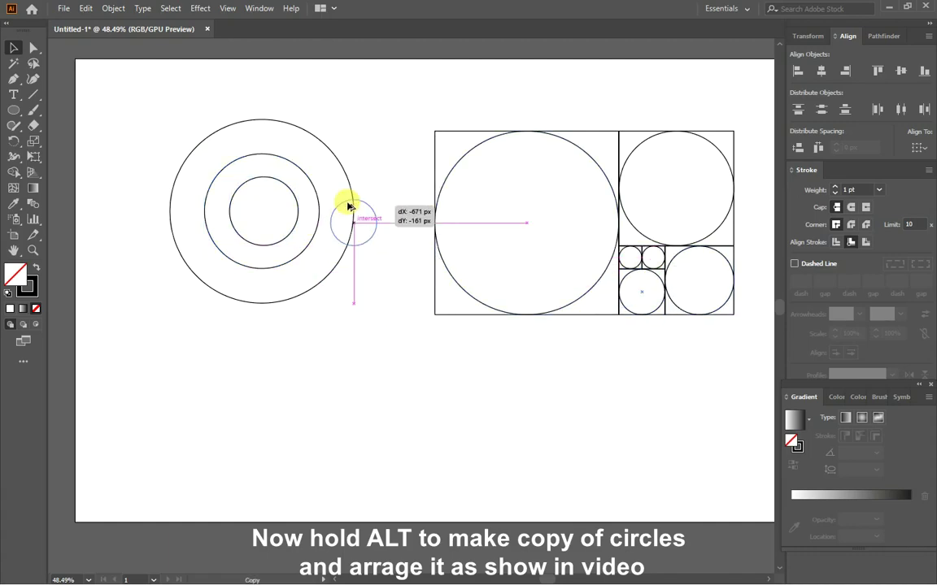
{"action": "left_click", "coordinate": [657, 270]}
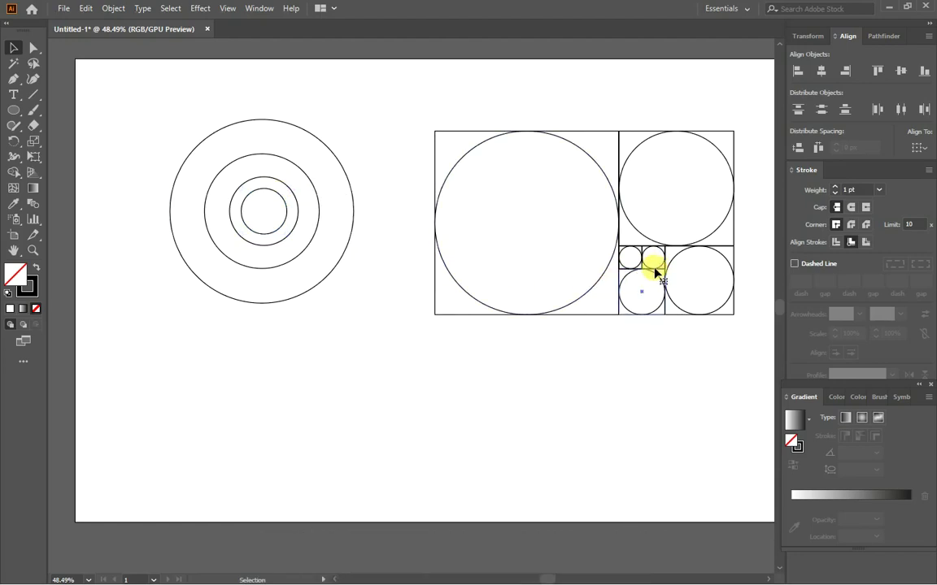
Copy the small lower grid circle into the centre of the concentric rings.
{"action": "left_click", "coordinate": [632, 266]}
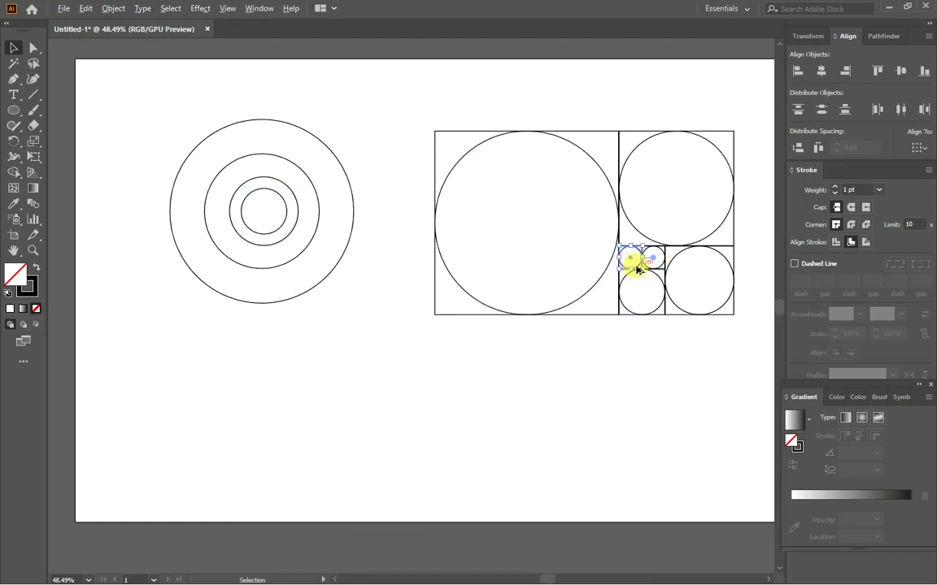
{"action": "left_click_drag", "start_coordinate": [638, 270], "coordinate": [271, 224]}
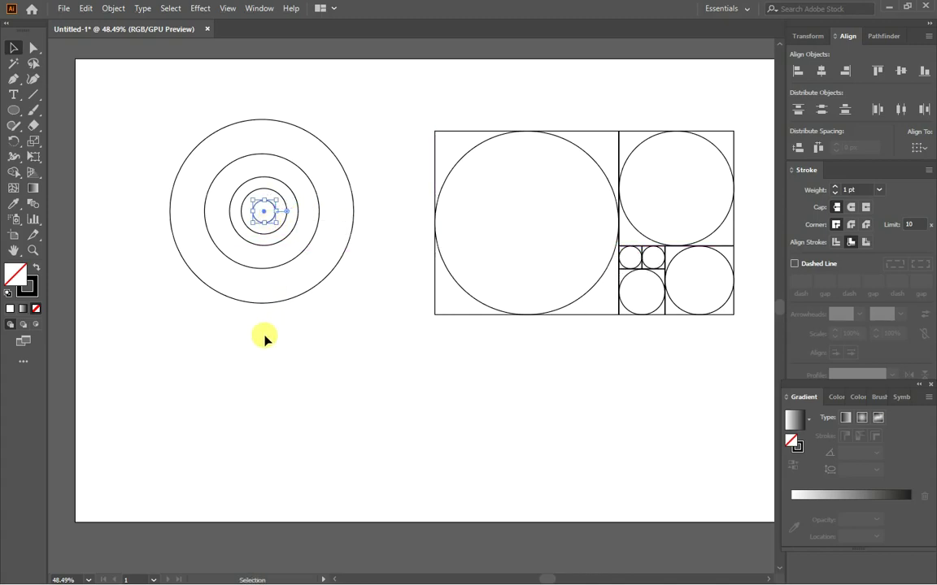
{"action": "scroll", "coordinate": [571, 418], "scroll_direction": "up", "scroll_amount": 1}
{"action": "scroll", "coordinate": [571, 418], "scroll_direction": "up", "scroll_amount": 1}
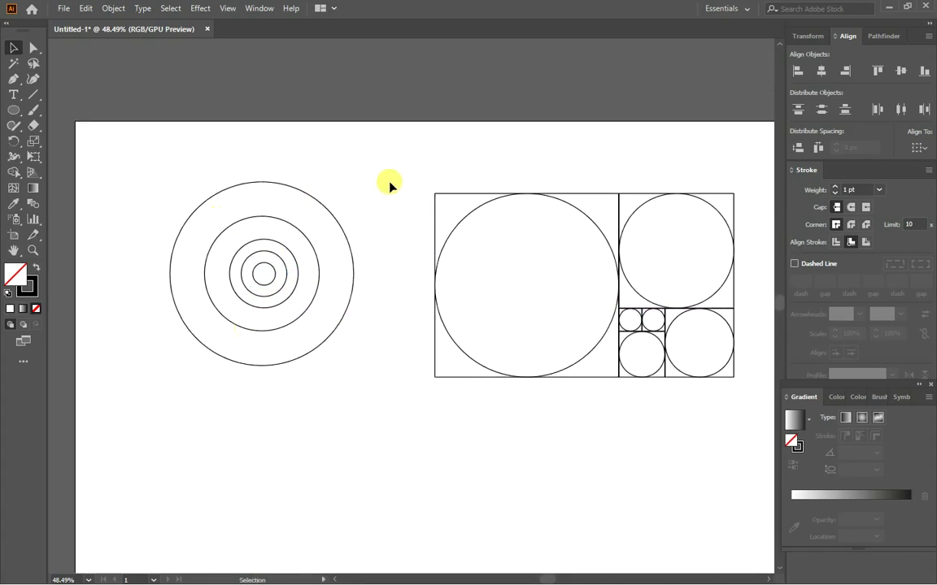
{"action": "left_click_drag", "start_coordinate": [388, 186], "coordinate": [172, 373]}
{"action": "scroll", "coordinate": [201, 387], "scroll_direction": "down", "scroll_amount": 1}
{"action": "scroll", "coordinate": [204, 390], "scroll_direction": "down", "scroll_amount": 1}
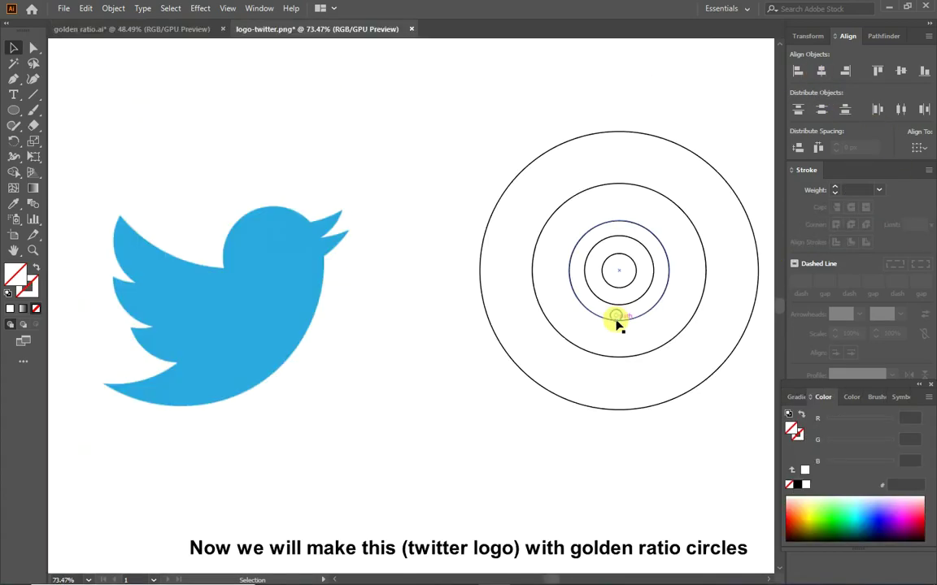
Place a copy of the middle ring over the bird's head.
{"action": "left_click", "coordinate": [615, 317]}
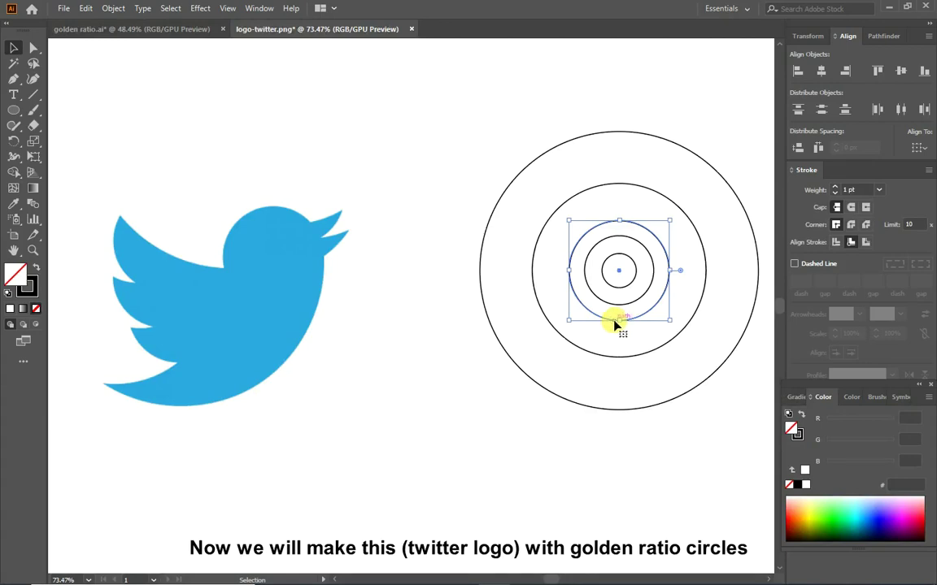
{"action": "mouse_move", "coordinate": [616, 324]}
{"action": "left_mouse_down"}
{"action": "mouse_move", "coordinate": [474, 409]}
{"action": "mouse_move", "coordinate": [257, 312]}
{"action": "left_mouse_up"}
{"action": "left_click", "coordinate": [513, 463]}
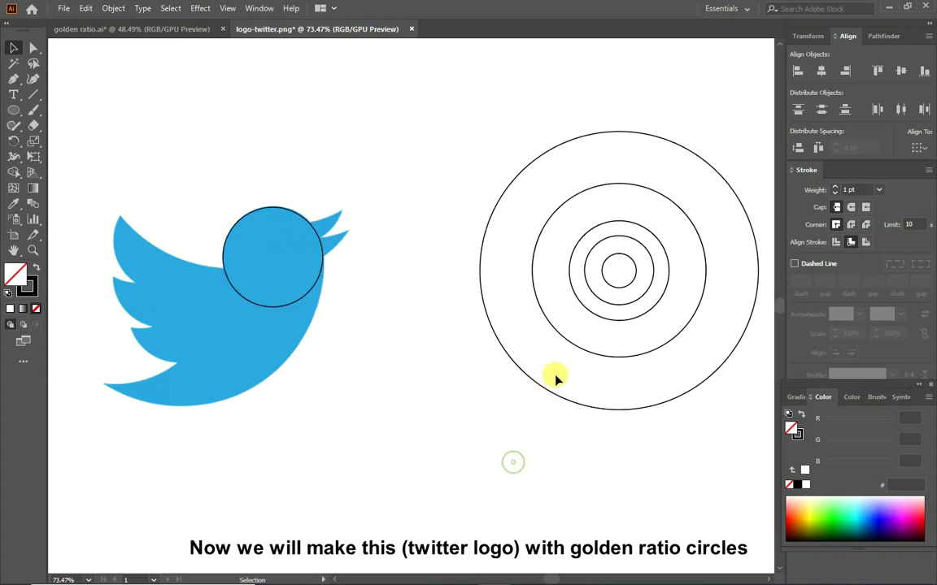
Fit a copy of the largest ring around the bird's body.
{"action": "left_click", "coordinate": [612, 412]}
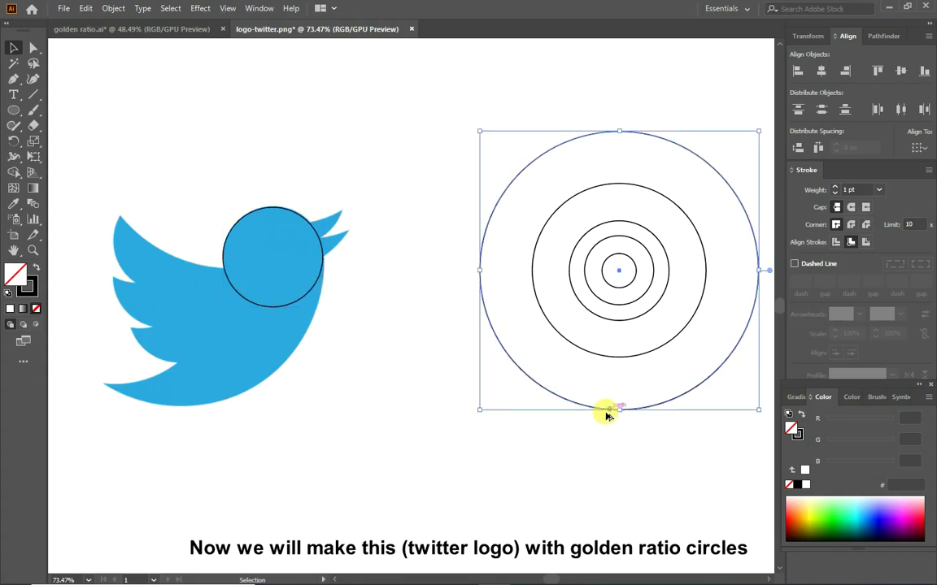
{"action": "mouse_move", "coordinate": [606, 415]}
{"action": "left_mouse_down"}
{"action": "mouse_move", "coordinate": [568, 438]}
{"action": "mouse_move", "coordinate": [168, 412]}
{"action": "left_mouse_up"}
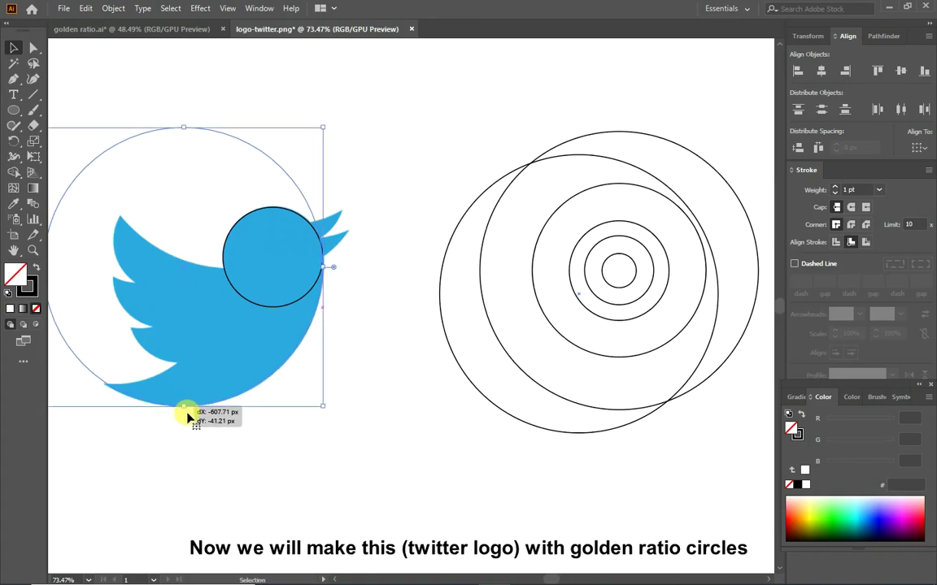
{"action": "left_click_drag", "start_coordinate": [166, 412], "coordinate": [168, 411]}
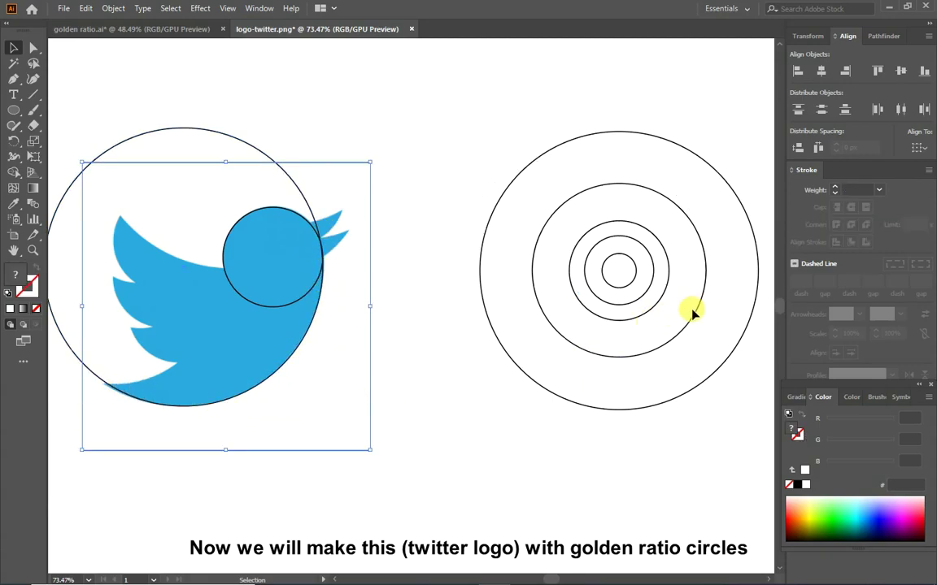
Duplicate the largest circle, try it over the bird, then delete the unwanted copy.
{"action": "left_click", "coordinate": [569, 404]}
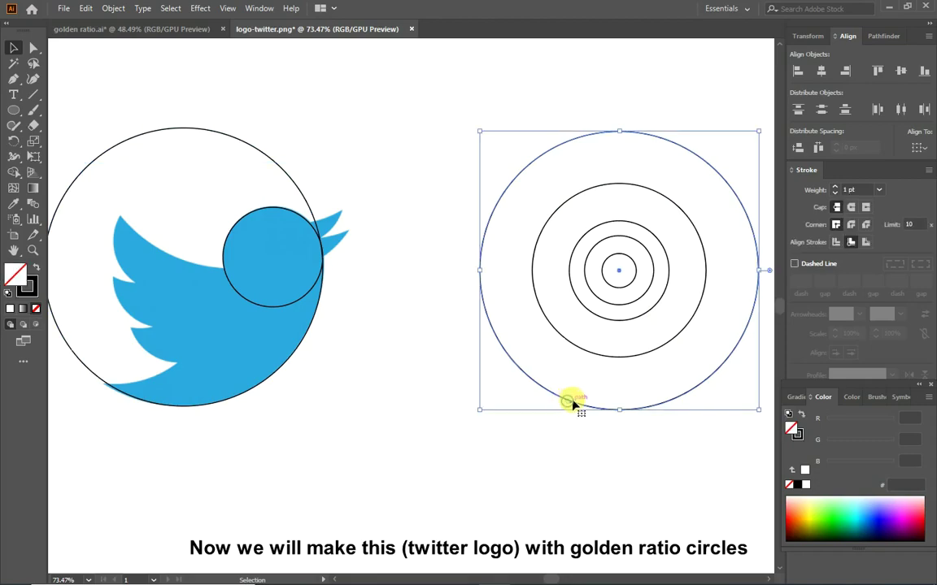
{"action": "left_click_drag", "start_coordinate": [572, 404], "coordinate": [496, 409]}
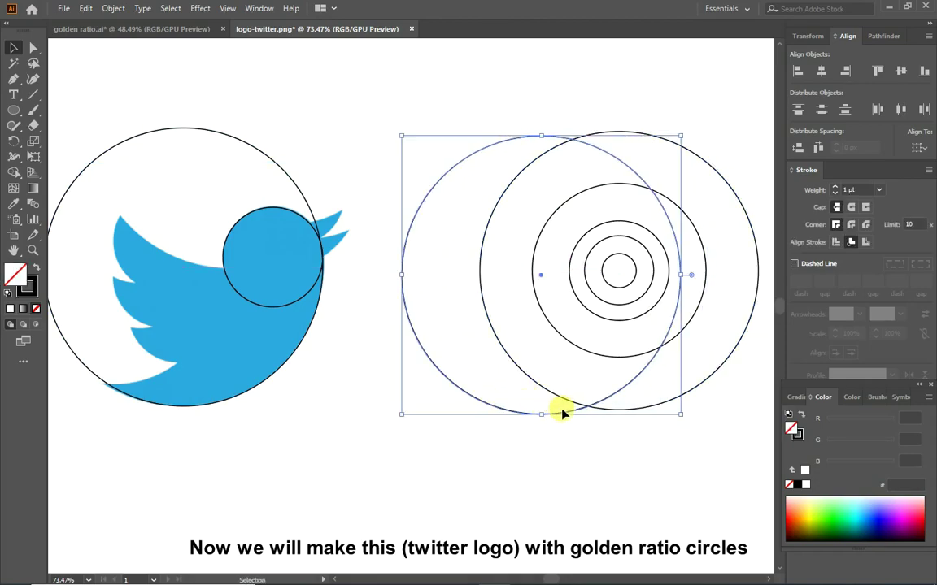
{"action": "left_click_drag", "start_coordinate": [567, 413], "coordinate": [186, 379]}
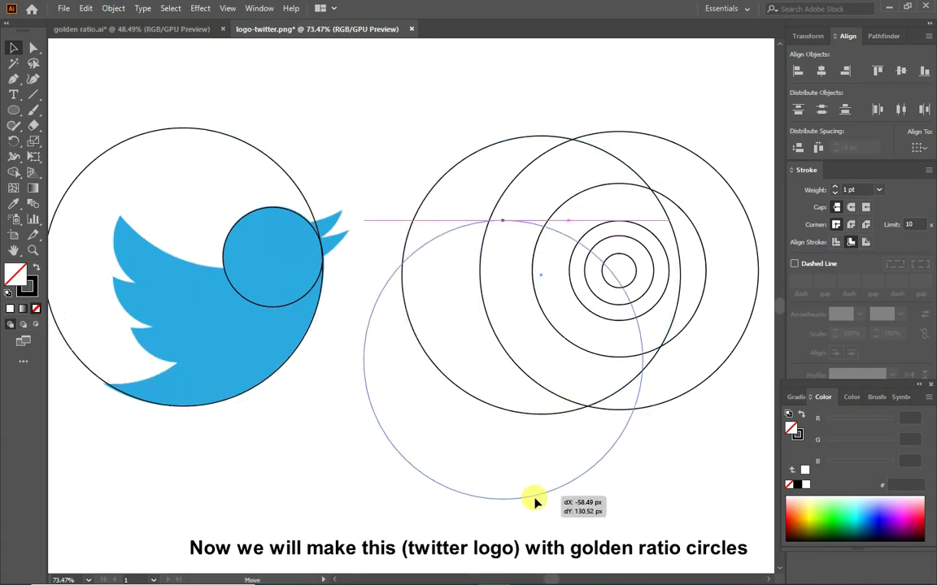
{"action": "left_click_drag", "start_coordinate": [185, 380], "coordinate": [557, 502]}
{"action": "key", "text": "Delete"}
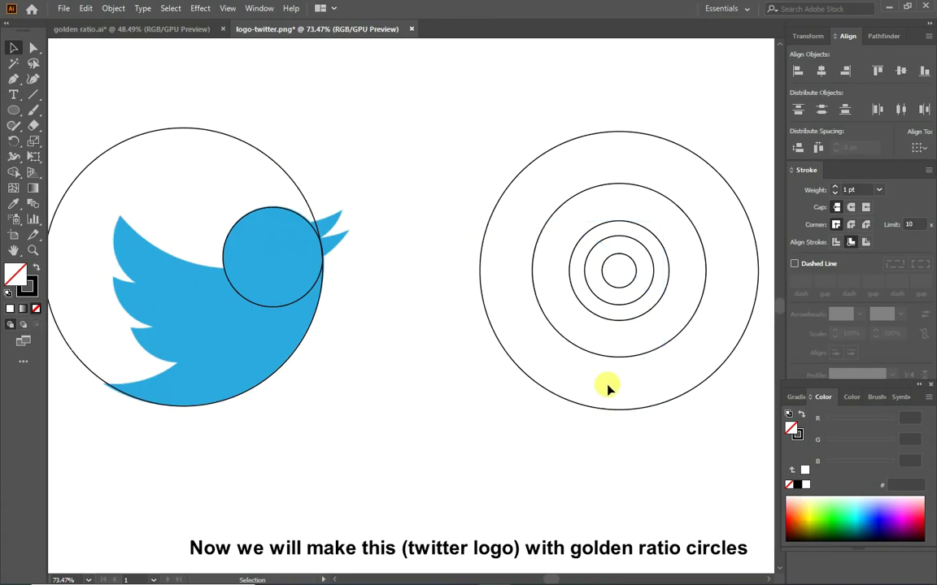
Fit a copy of the second-largest ring over the bird's lower back.
{"action": "left_click", "coordinate": [586, 351]}
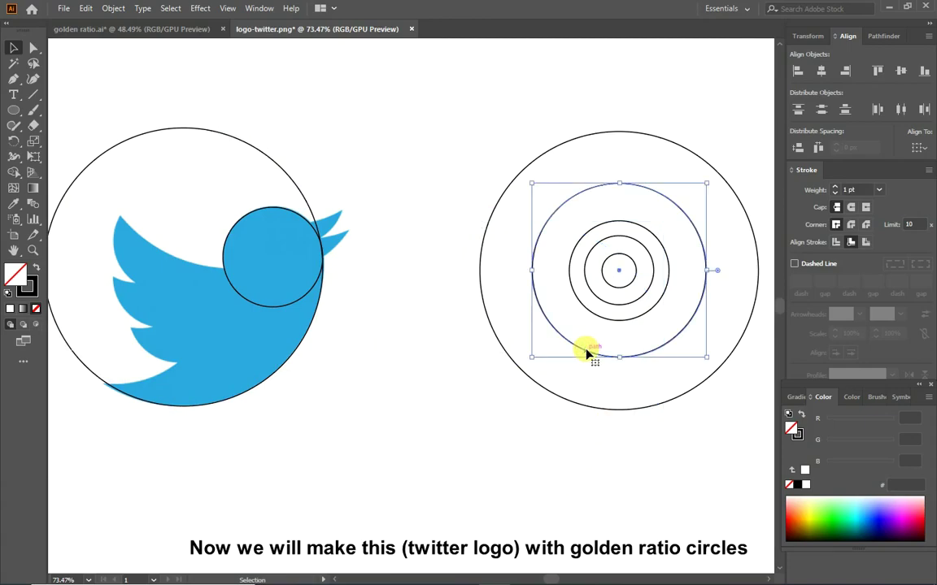
{"action": "mouse_move", "coordinate": [587, 352]}
{"action": "left_mouse_down"}
{"action": "mouse_move", "coordinate": [466, 424]}
{"action": "mouse_move", "coordinate": [96, 381]}
{"action": "left_mouse_up"}
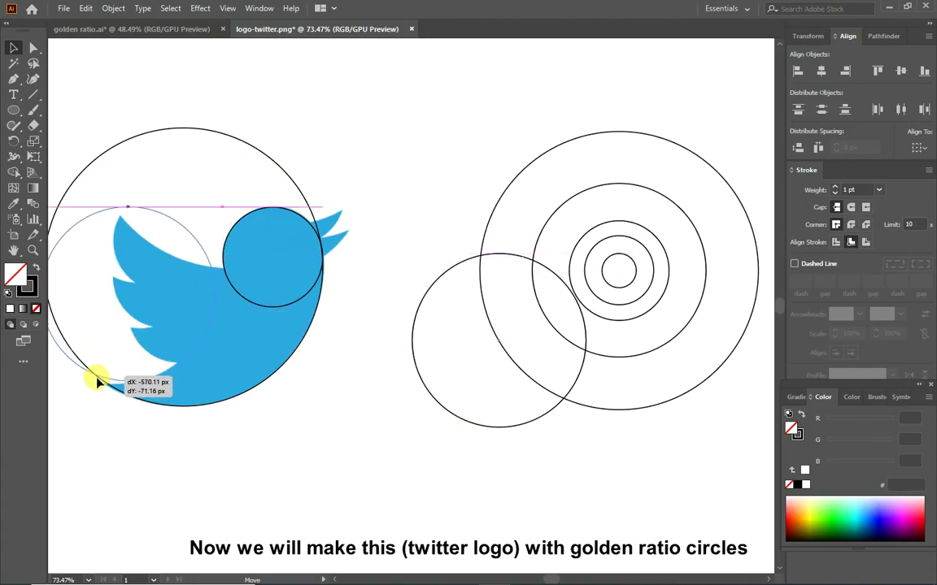
{"action": "left_click_drag", "start_coordinate": [96, 382], "coordinate": [88, 383]}
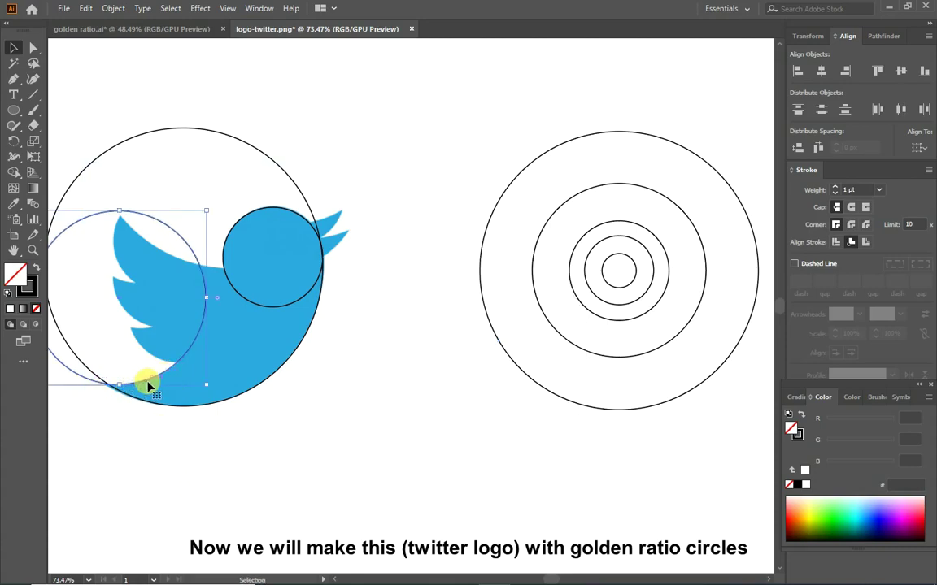
Place a copy of the middle circle on the bird's wing.
{"action": "left_click", "coordinate": [609, 319]}
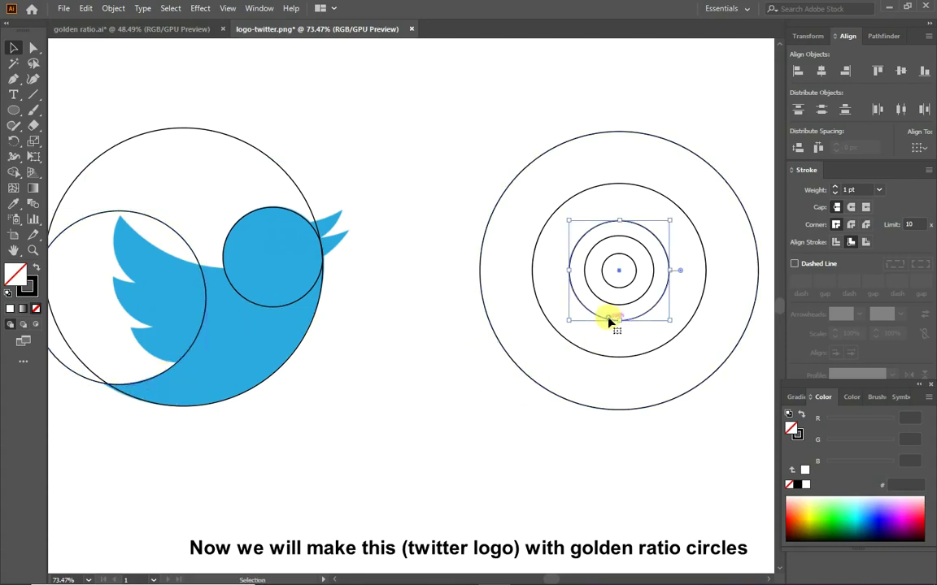
{"action": "mouse_move", "coordinate": [636, 323]}
{"action": "left_mouse_down"}
{"action": "mouse_move", "coordinate": [529, 455]}
{"action": "mouse_move", "coordinate": [207, 359]}
{"action": "left_mouse_up"}
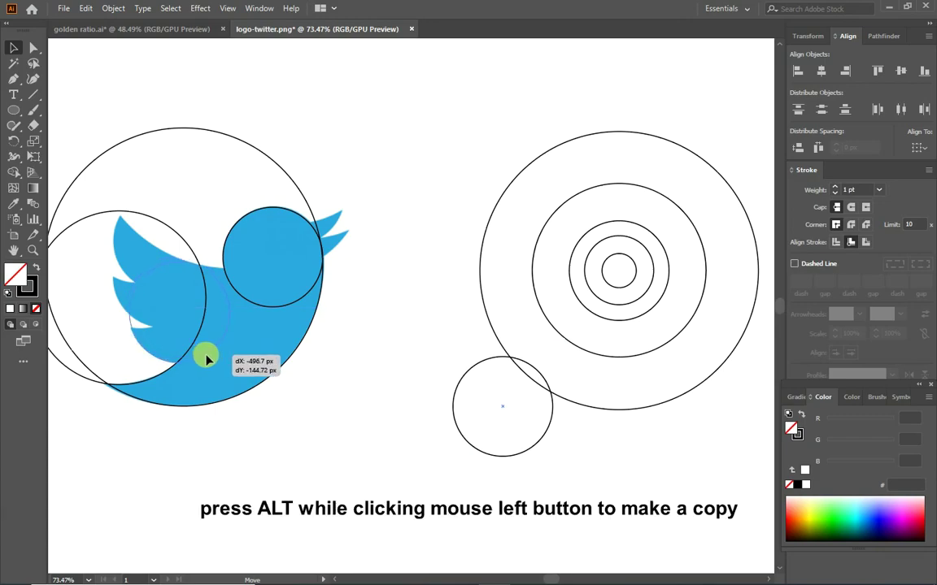
{"action": "left_click_drag", "start_coordinate": [205, 359], "coordinate": [209, 355]}
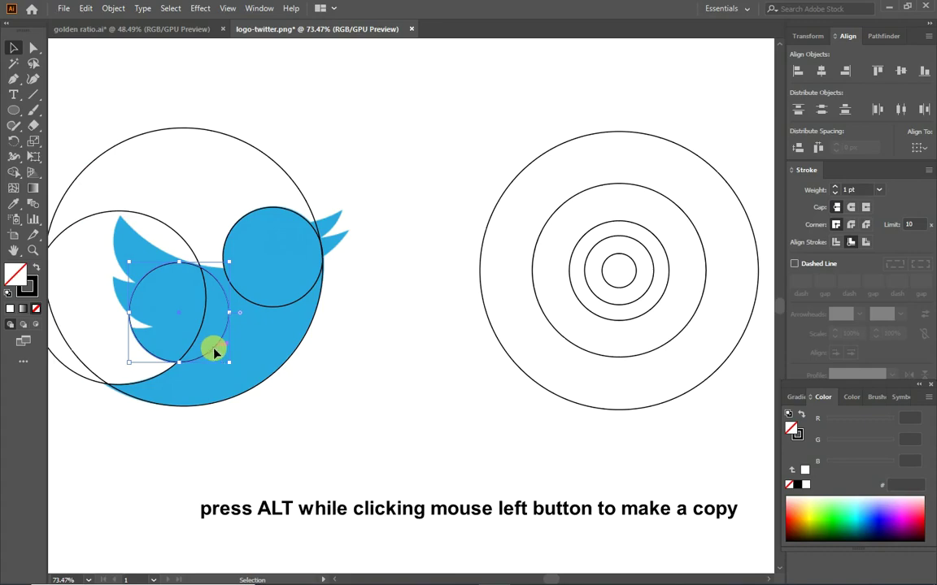
Copy the wing circle upward and along the top of the wing.
{"action": "mouse_move", "coordinate": [214, 350]}
{"action": "left_mouse_down"}
{"action": "mouse_move", "coordinate": [194, 325]}
{"action": "mouse_move", "coordinate": [166, 322]}
{"action": "mouse_move", "coordinate": [197, 314]}
{"action": "left_mouse_up"}
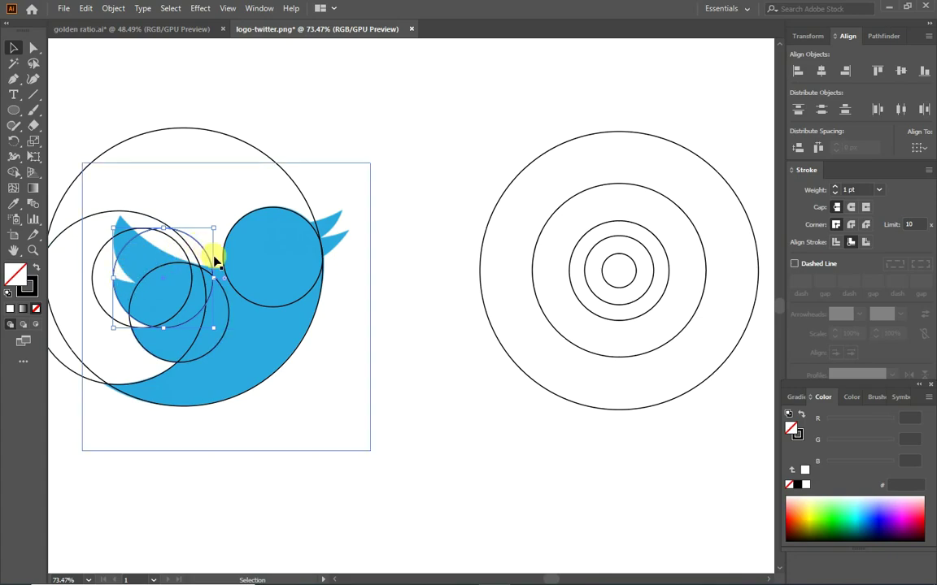
{"action": "left_click_drag", "start_coordinate": [209, 264], "coordinate": [194, 224]}
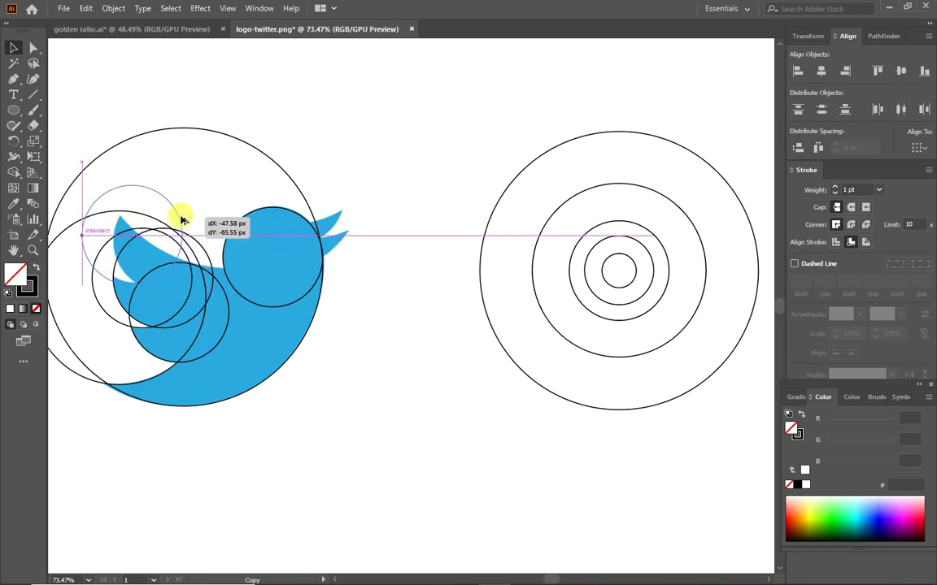
{"action": "left_click_drag", "start_coordinate": [193, 225], "coordinate": [185, 213]}
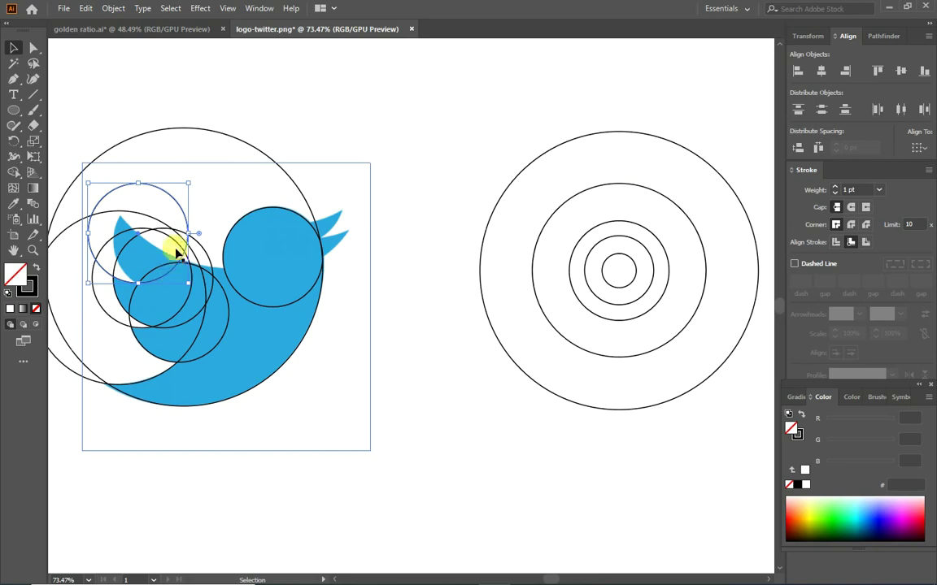
{"action": "left_click_drag", "start_coordinate": [185, 220], "coordinate": [211, 229]}
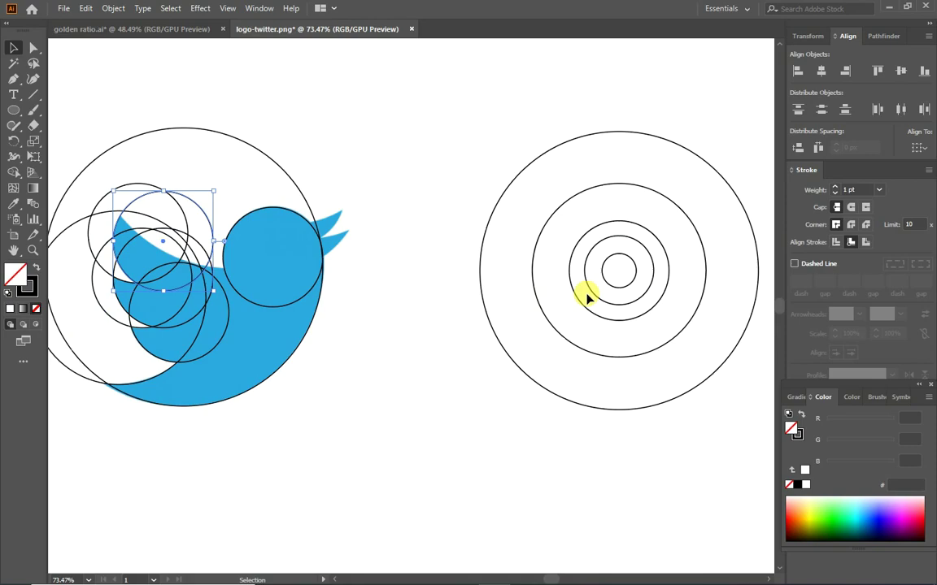
Park a copy of the second concentric ring above the rings.
{"action": "left_click", "coordinate": [582, 196]}
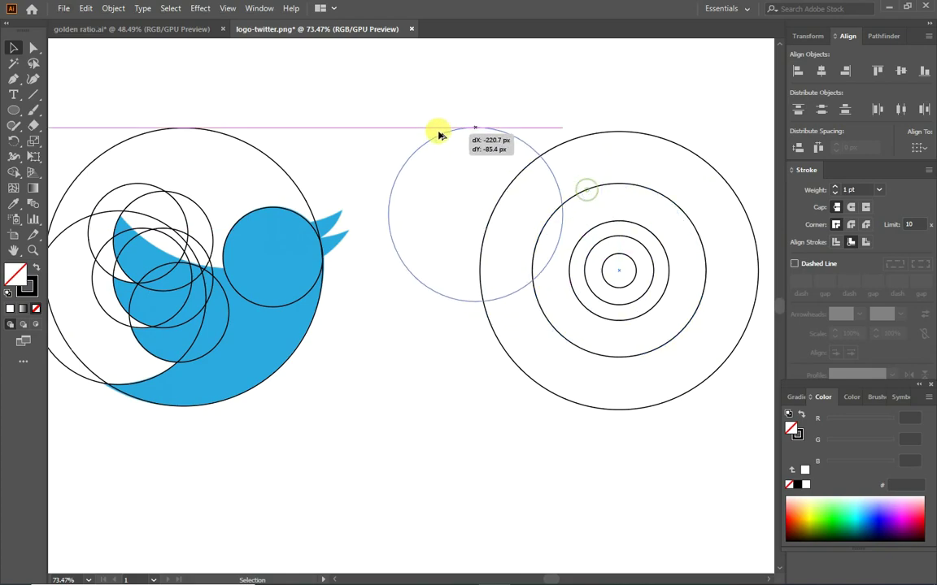
{"action": "left_click_drag", "start_coordinate": [589, 193], "coordinate": [414, 122]}
{"action": "left_click_drag", "start_coordinate": [517, 154], "coordinate": [273, 136]}
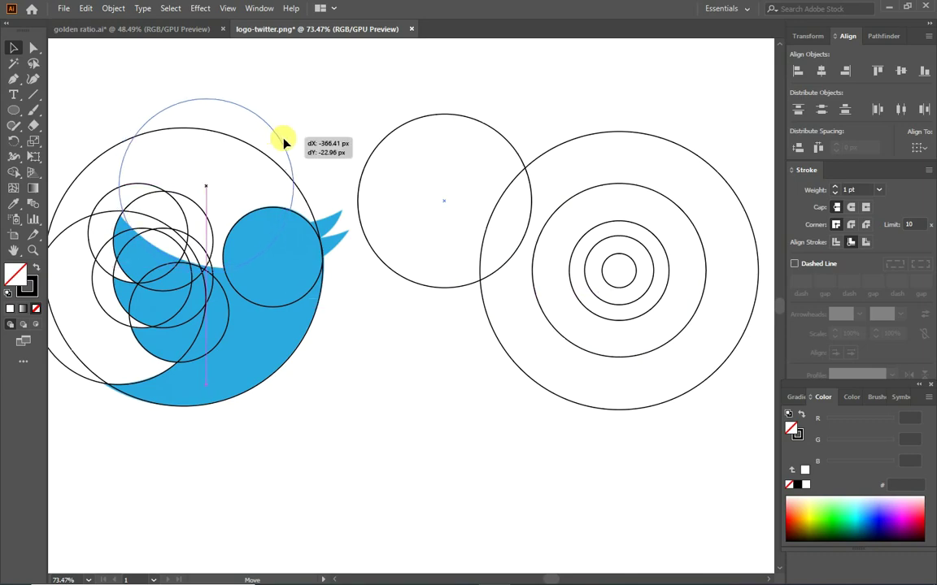
{"action": "left_click_drag", "start_coordinate": [273, 136], "coordinate": [574, 86]}
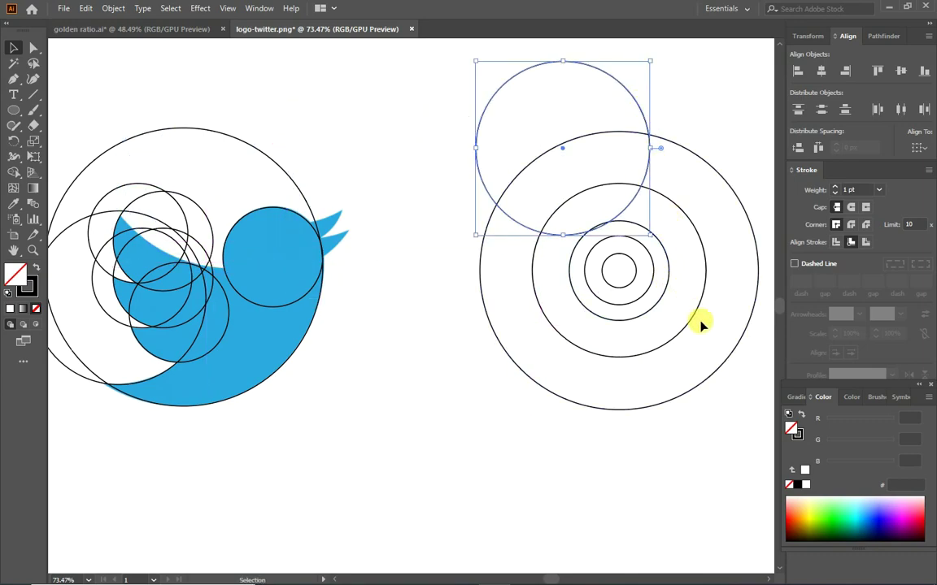
Copy the largest ring over the bird so its lower arc follows the wing's top.
{"action": "left_click", "coordinate": [692, 396]}
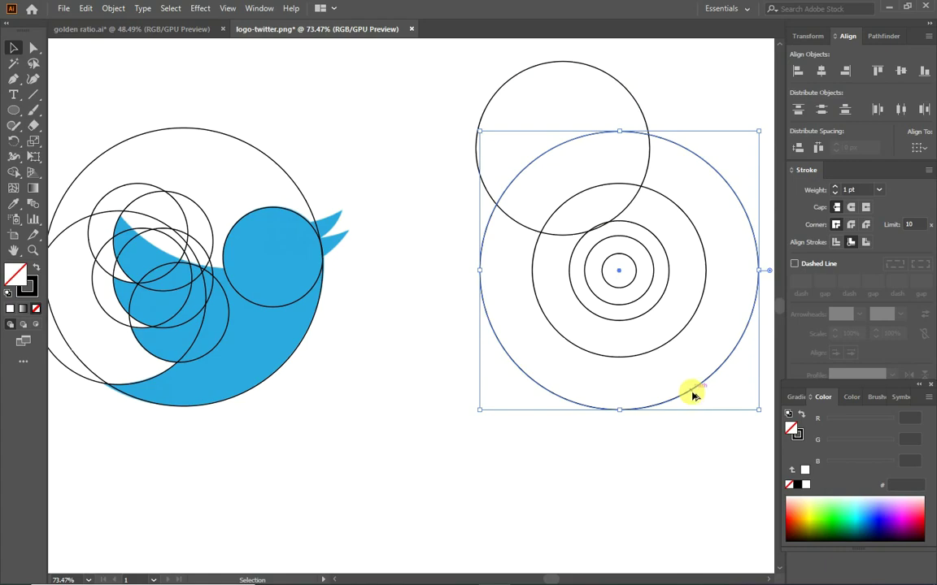
{"action": "mouse_move", "coordinate": [693, 395]}
{"action": "left_mouse_down"}
{"action": "mouse_move", "coordinate": [570, 416]}
{"action": "mouse_move", "coordinate": [287, 254]}
{"action": "mouse_move", "coordinate": [294, 248]}
{"action": "mouse_move", "coordinate": [278, 242]}
{"action": "mouse_move", "coordinate": [253, 260]}
{"action": "mouse_move", "coordinate": [306, 258]}
{"action": "mouse_move", "coordinate": [298, 253]}
{"action": "left_mouse_up"}
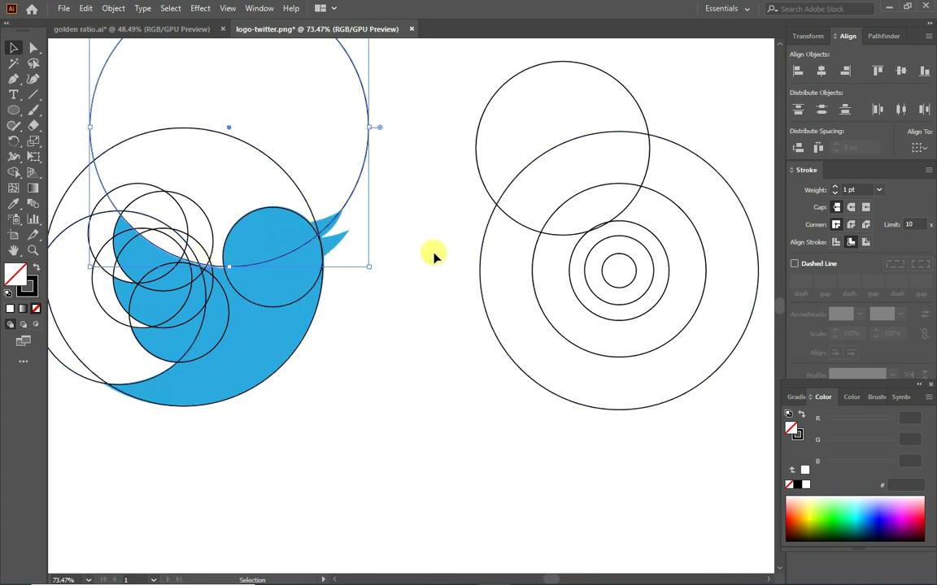
{"action": "left_click", "coordinate": [650, 234]}
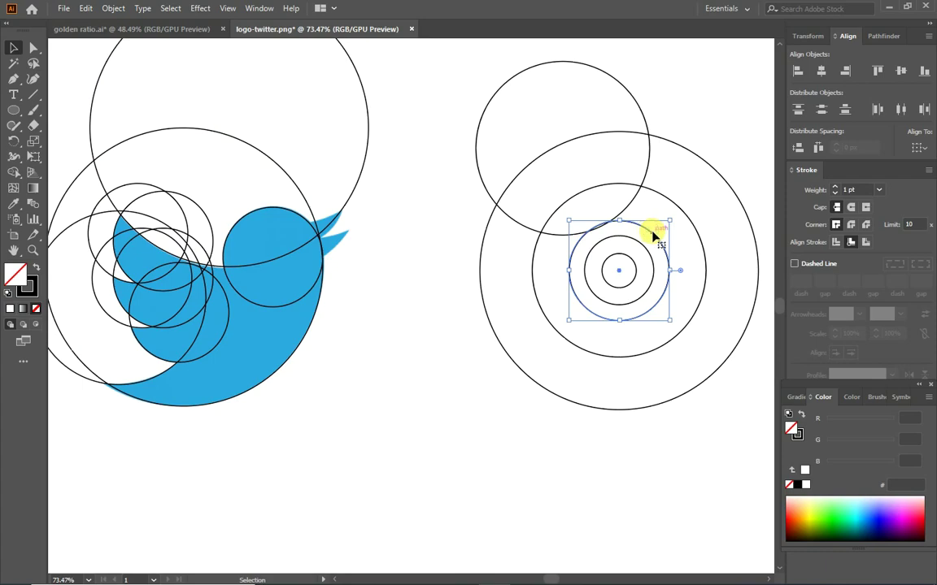
Drag a copy of the middle concentric ring onto the bird's head to shape its crown.
{"action": "mouse_move", "coordinate": [653, 235]}
{"action": "left_mouse_down"}
{"action": "mouse_move", "coordinate": [483, 323]}
{"action": "mouse_move", "coordinate": [462, 356]}
{"action": "mouse_move", "coordinate": [343, 156]}
{"action": "mouse_move", "coordinate": [333, 165]}
{"action": "left_mouse_up"}
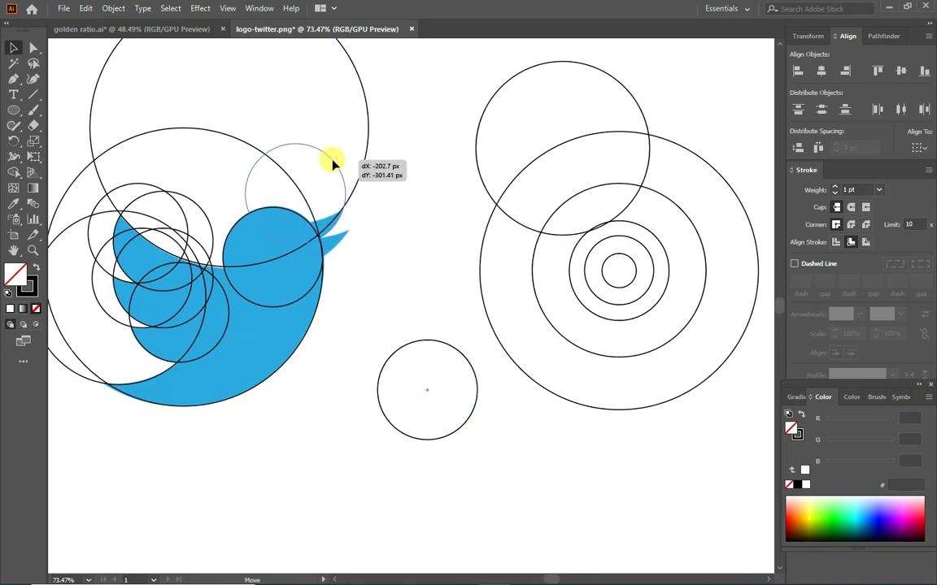
{"action": "left_click_drag", "start_coordinate": [334, 165], "coordinate": [333, 165]}
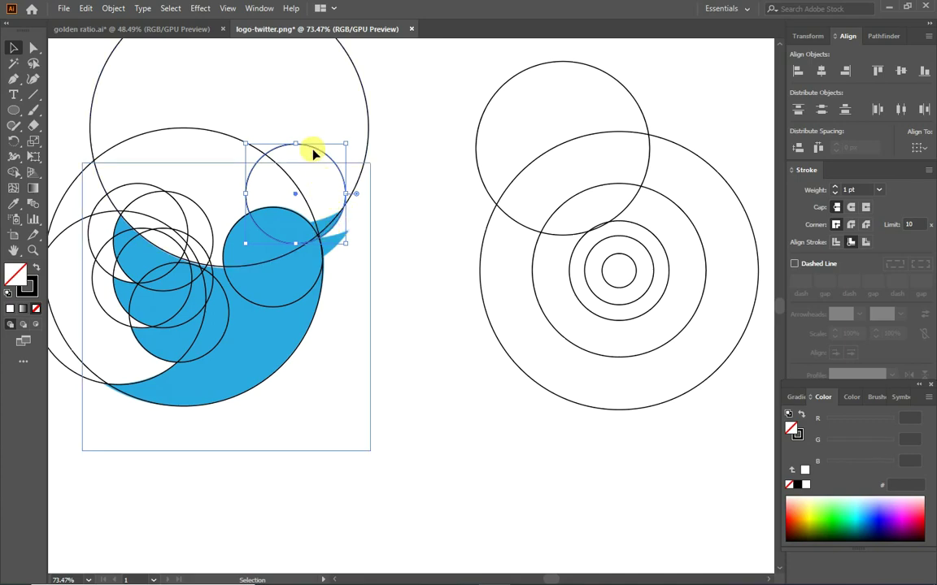
{"action": "mouse_move", "coordinate": [310, 149]}
{"action": "left_mouse_down"}
{"action": "mouse_move", "coordinate": [298, 133]}
{"action": "mouse_move", "coordinate": [334, 130]}
{"action": "left_mouse_up"}
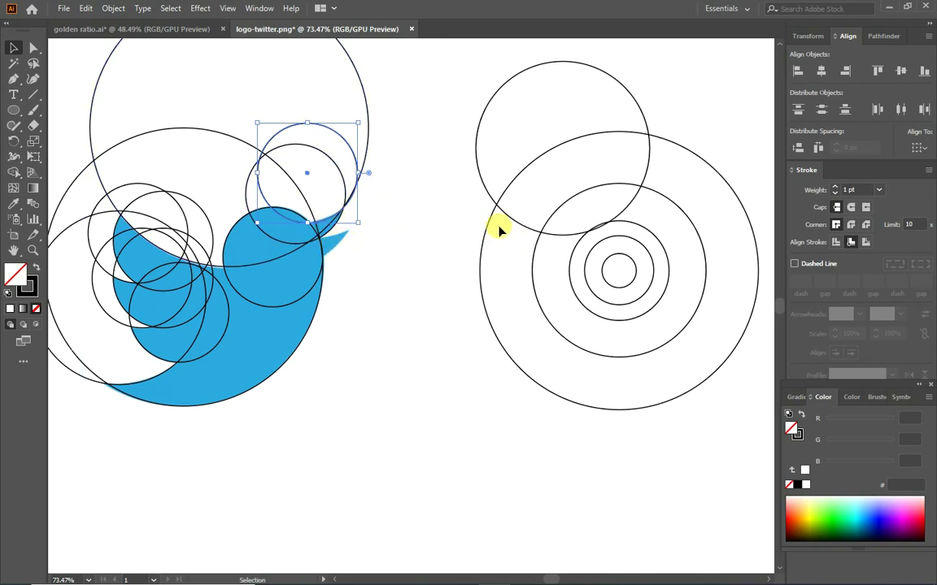
Move a small circle from the concentric group to the head-beak joint and align it.
{"action": "left_click", "coordinate": [632, 317]}
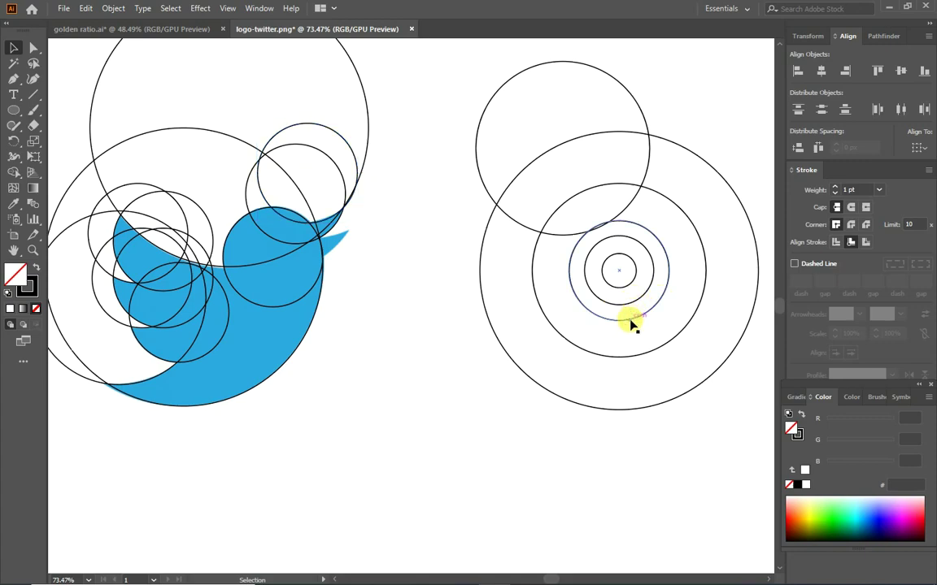
{"action": "left_click", "coordinate": [615, 321]}
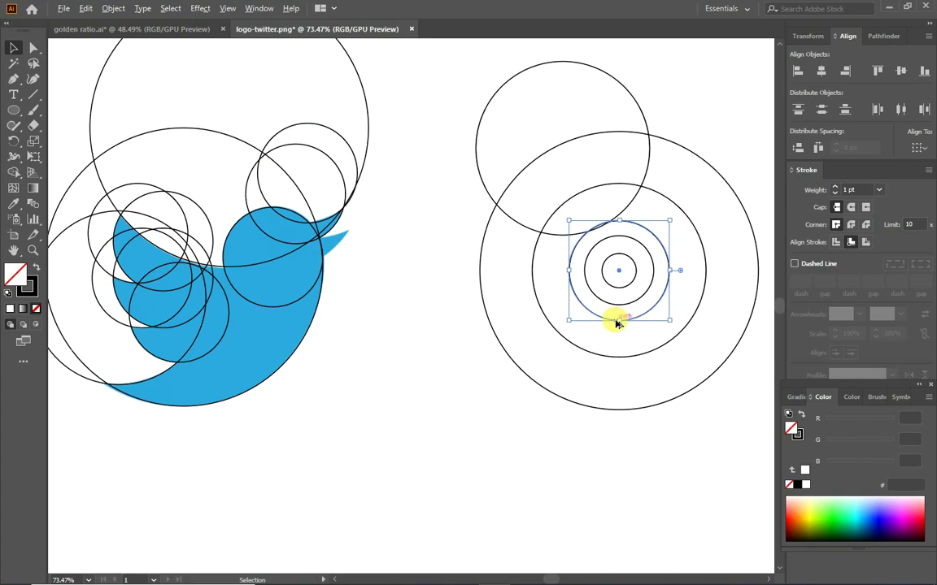
{"action": "mouse_move", "coordinate": [616, 323]}
{"action": "left_mouse_down"}
{"action": "mouse_move", "coordinate": [440, 329]}
{"action": "mouse_move", "coordinate": [438, 345]}
{"action": "mouse_move", "coordinate": [303, 241]}
{"action": "mouse_move", "coordinate": [312, 239]}
{"action": "left_mouse_up"}
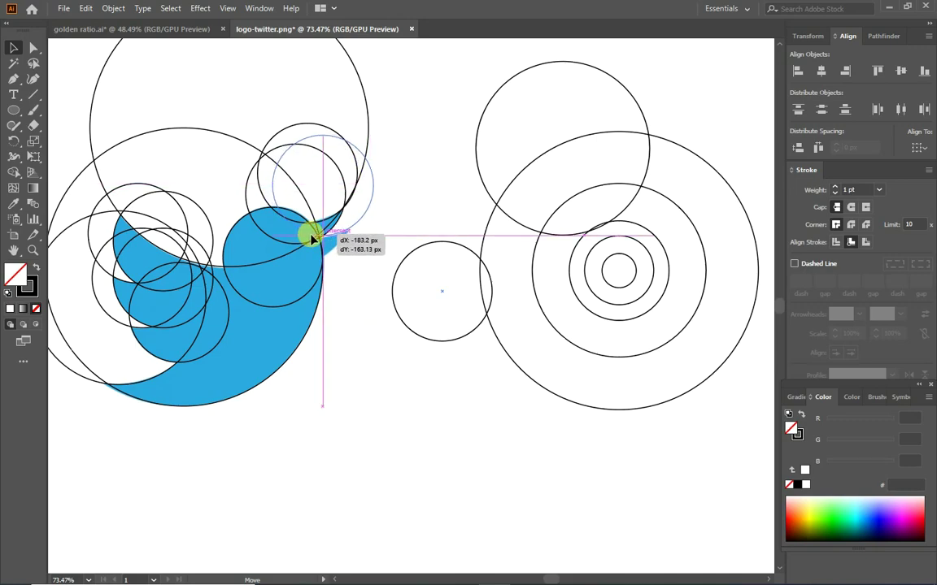
{"action": "left_click_drag", "start_coordinate": [311, 241], "coordinate": [308, 241]}
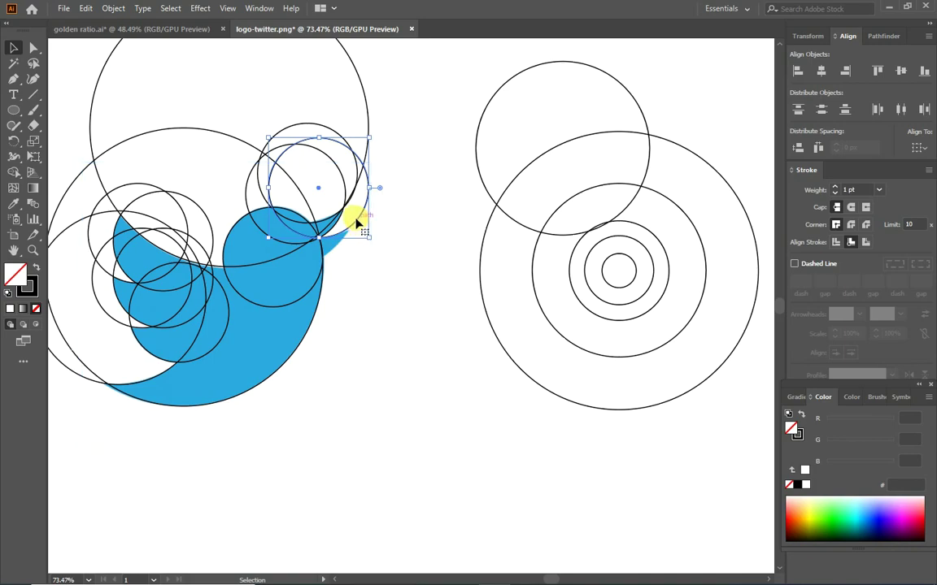
{"action": "mouse_move", "coordinate": [357, 222]}
{"action": "left_mouse_down"}
{"action": "mouse_move", "coordinate": [393, 282]}
{"action": "mouse_move", "coordinate": [340, 250]}
{"action": "left_mouse_up"}
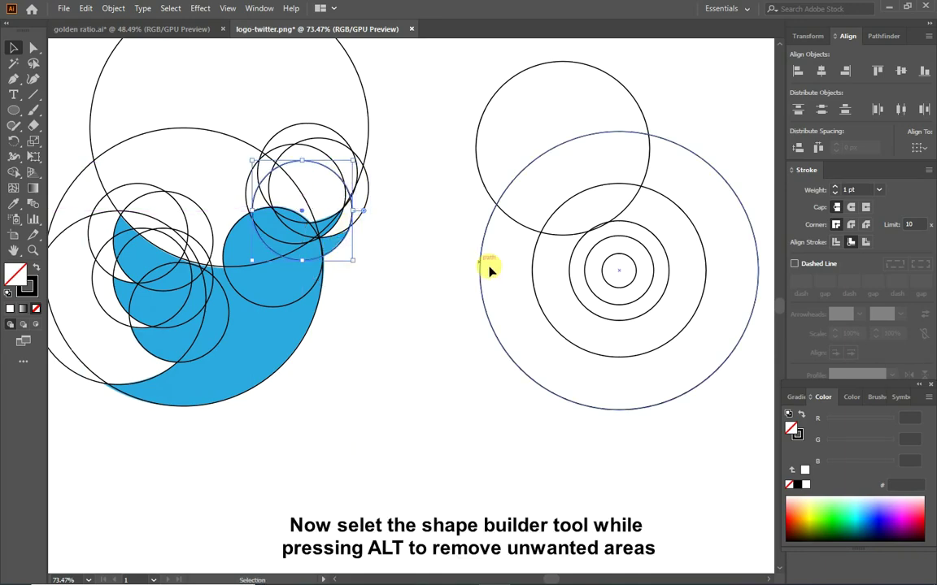
Select all bird circles and delete the big top circle with the Shape Builder.
{"action": "left_click", "coordinate": [421, 331]}
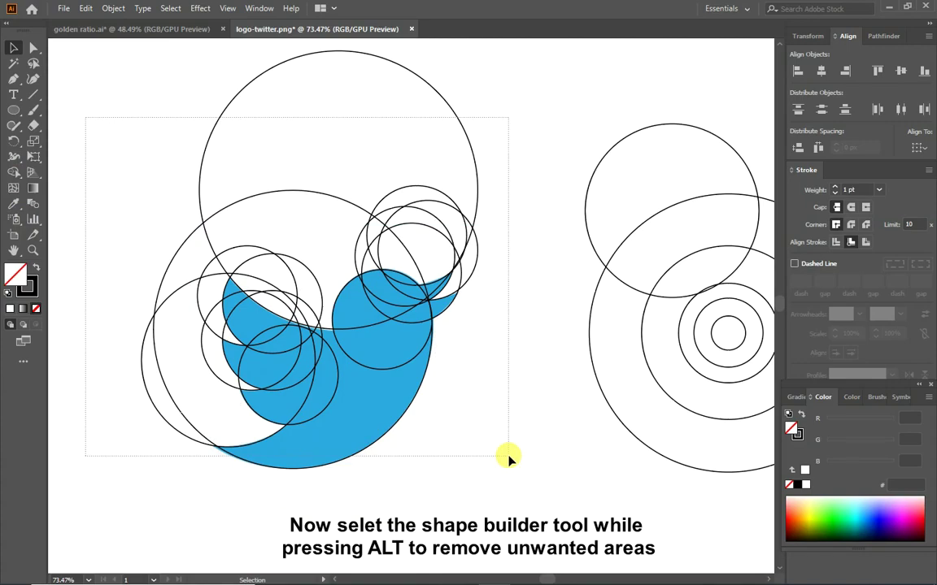
{"action": "left_click_drag", "start_coordinate": [85, 152], "coordinate": [508, 455]}
{"action": "left_click", "coordinate": [14, 171]}
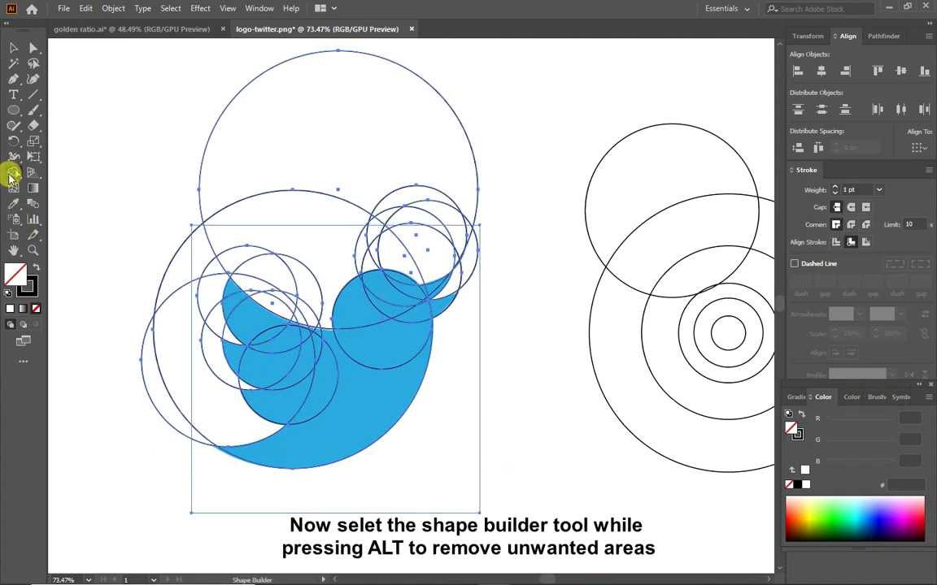
{"action": "left_click_drag", "start_coordinate": [501, 161], "coordinate": [335, 202]}
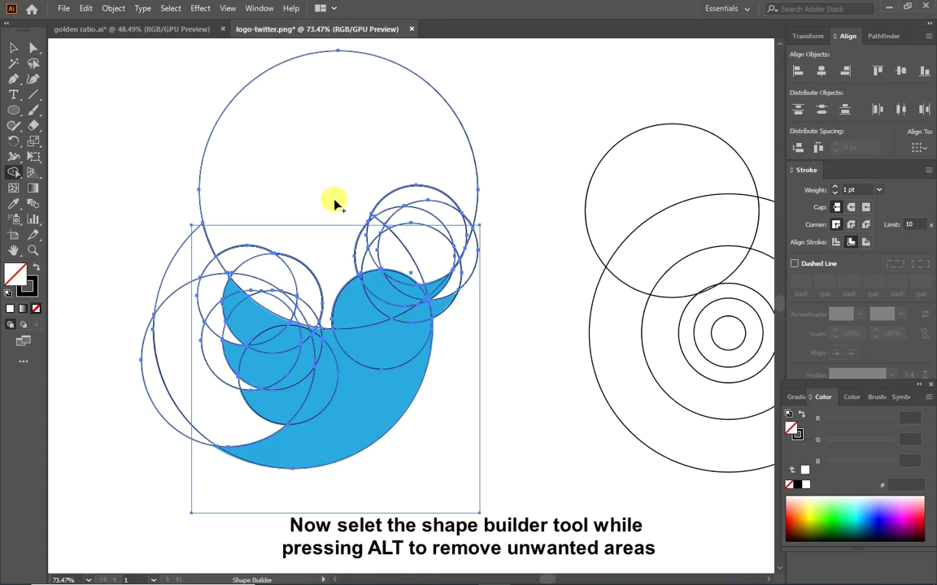
{"action": "left_click_drag", "start_coordinate": [497, 126], "coordinate": [384, 223]}
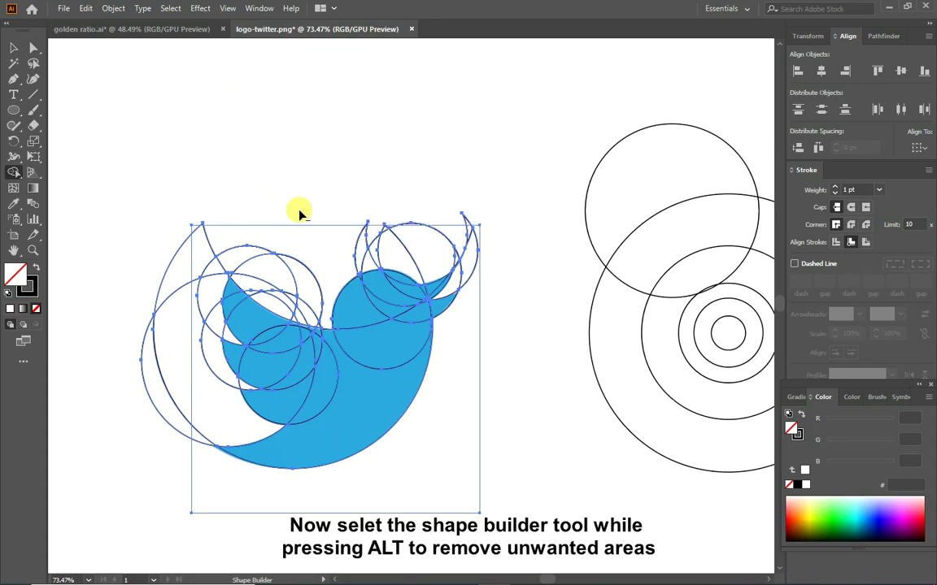
{"action": "mouse_move", "coordinate": [250, 213]}
{"action": "left_mouse_down"}
{"action": "mouse_move", "coordinate": [190, 383]}
{"action": "mouse_move", "coordinate": [231, 387]}
{"action": "left_mouse_up"}
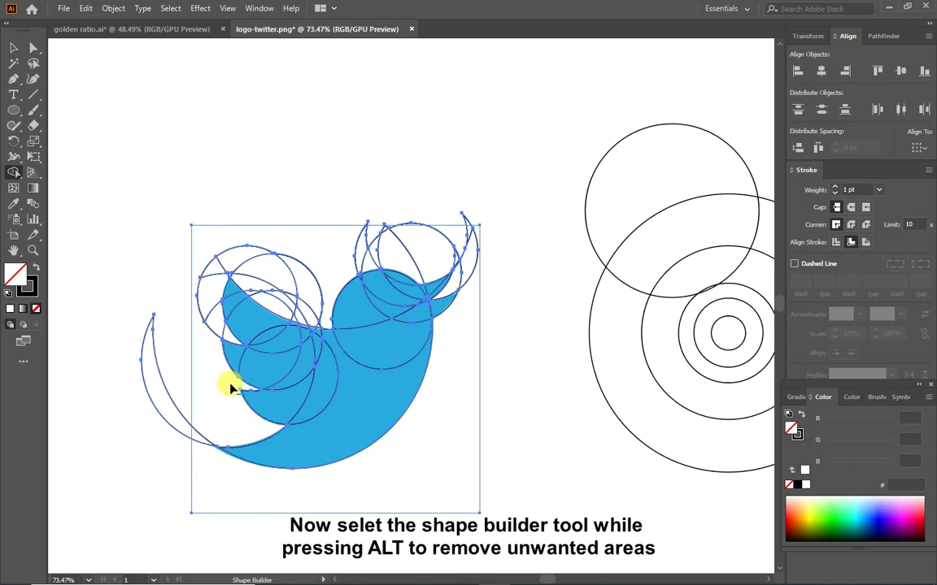
Remove the stray slivers and crescents beside the wing, back and tail.
{"action": "left_click", "coordinate": [216, 313], "text": "alt"}
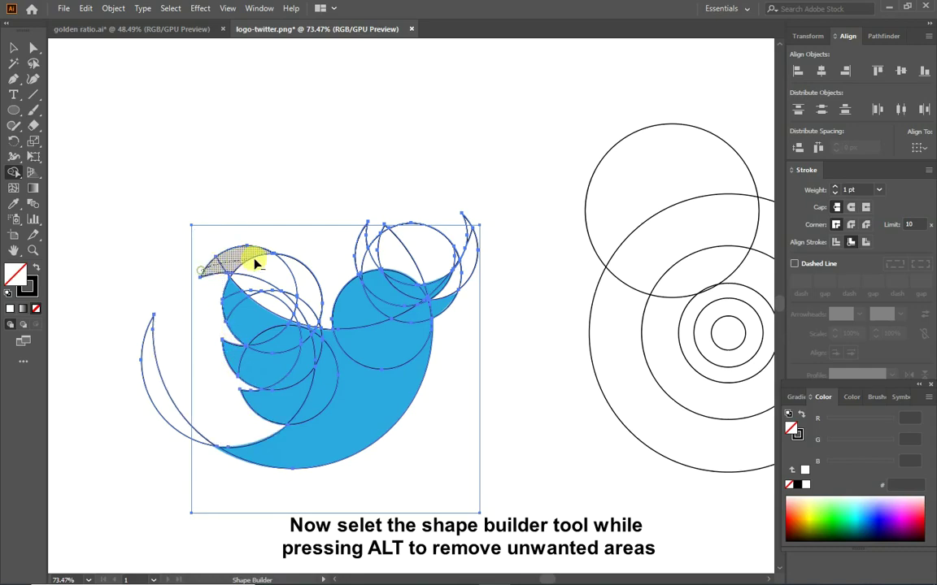
{"action": "left_click_drag", "start_coordinate": [254, 262], "coordinate": [317, 325]}
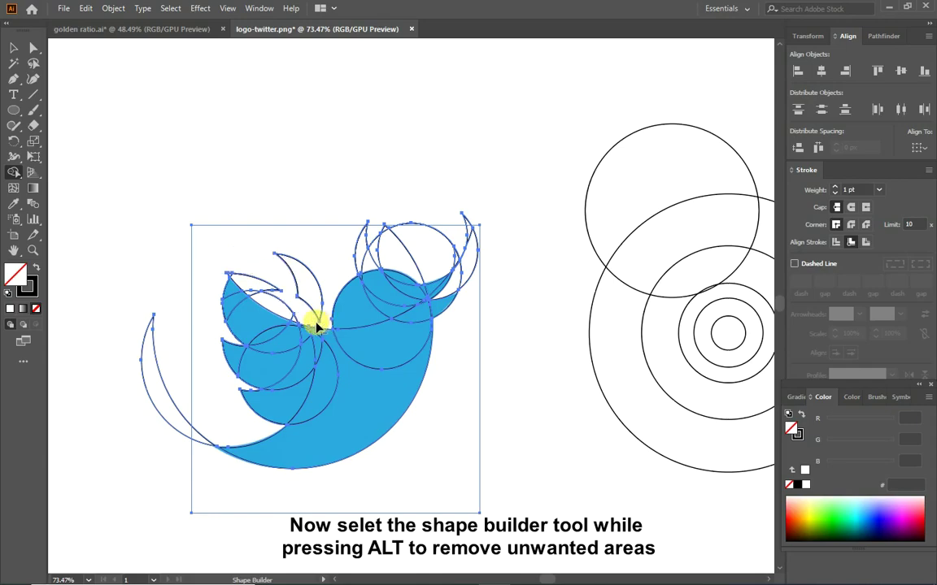
{"action": "left_click", "coordinate": [248, 280], "text": "alt"}
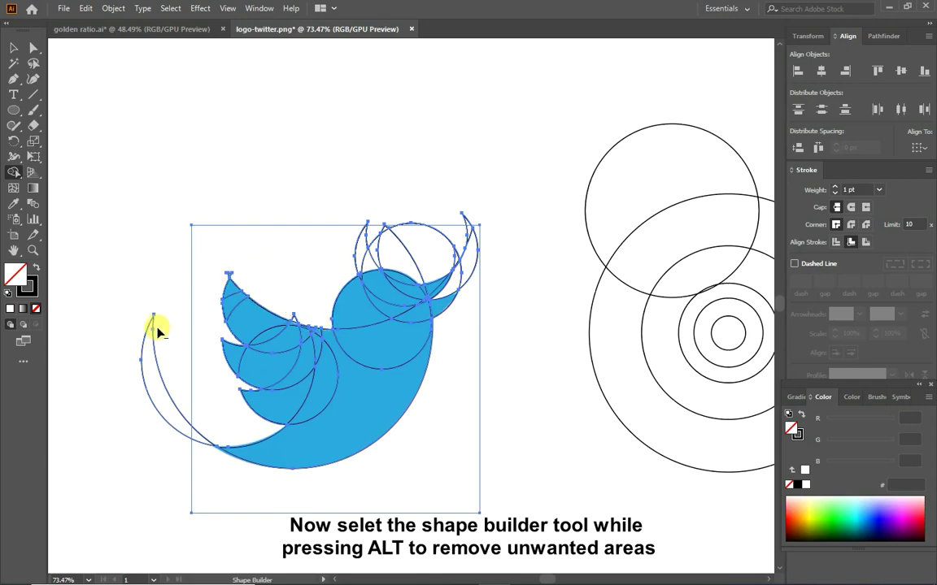
{"action": "left_click", "coordinate": [168, 387], "text": "alt"}
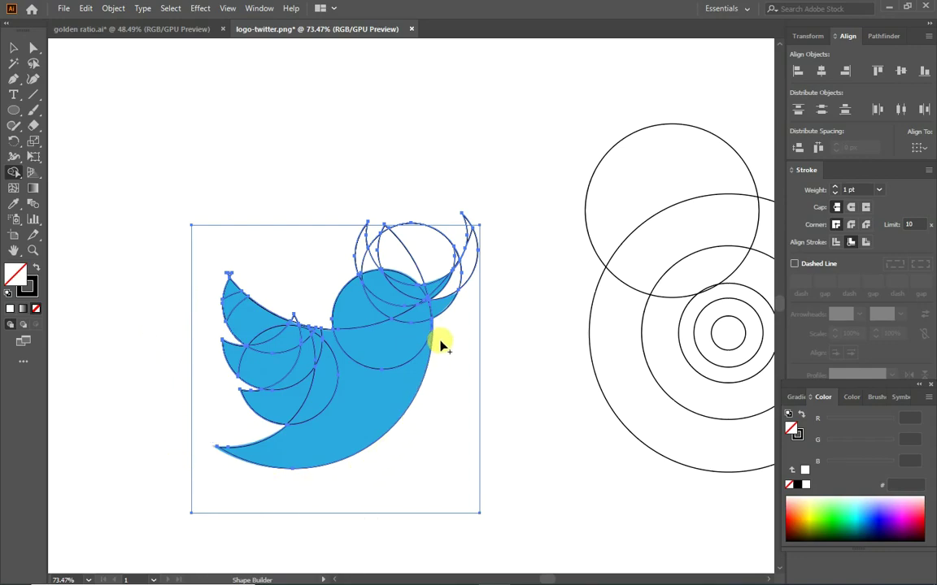
{"action": "mouse_move", "coordinate": [357, 258]}
{"action": "left_mouse_down"}
{"action": "mouse_move", "coordinate": [435, 270]}
{"action": "mouse_move", "coordinate": [469, 262]}
{"action": "mouse_move", "coordinate": [455, 289]}
{"action": "left_mouse_up"}
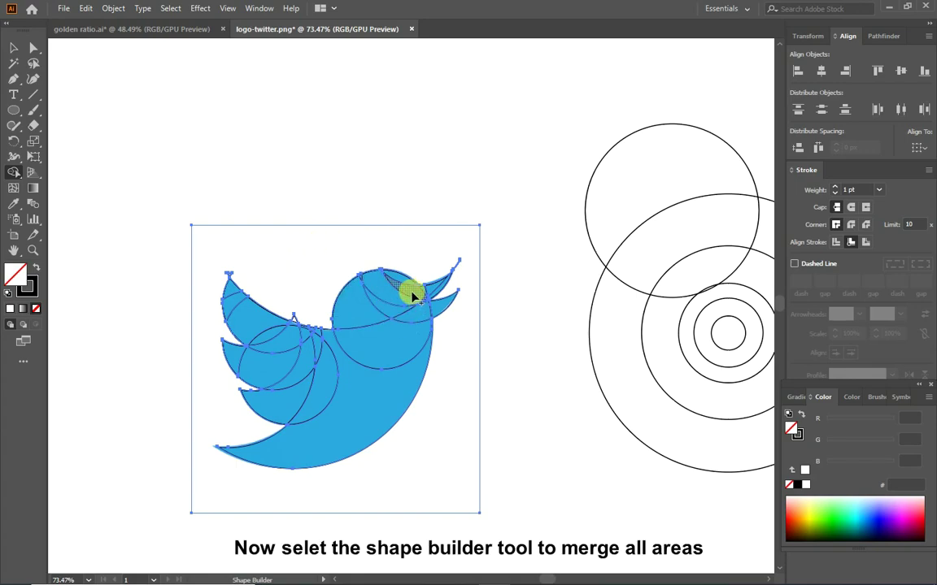
Merge the head, beak, body, wing and top-of-head pieces into one bird shape.
{"action": "mouse_move", "coordinate": [412, 296]}
{"action": "left_mouse_down"}
{"action": "mouse_move", "coordinate": [436, 293]}
{"action": "mouse_move", "coordinate": [415, 316]}
{"action": "left_mouse_up"}
{"action": "left_click_drag", "start_coordinate": [414, 316], "coordinate": [403, 346]}
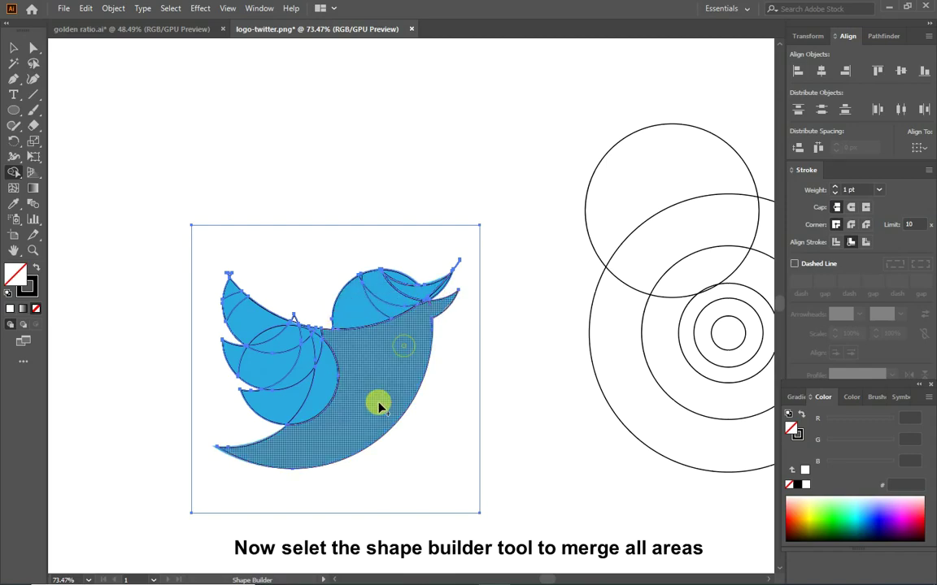
{"action": "mouse_move", "coordinate": [379, 407]}
{"action": "left_mouse_down"}
{"action": "mouse_move", "coordinate": [406, 318]}
{"action": "mouse_move", "coordinate": [455, 282]}
{"action": "mouse_move", "coordinate": [406, 285]}
{"action": "mouse_move", "coordinate": [389, 299]}
{"action": "left_mouse_up"}
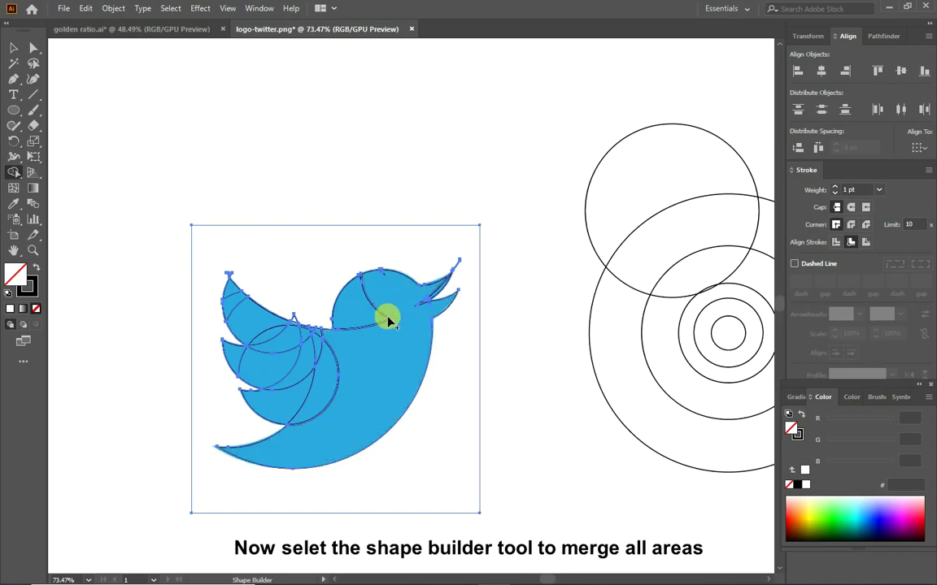
{"action": "mouse_move", "coordinate": [317, 413]}
{"action": "left_mouse_down"}
{"action": "mouse_move", "coordinate": [299, 367]}
{"action": "mouse_move", "coordinate": [232, 299]}
{"action": "mouse_move", "coordinate": [291, 399]}
{"action": "mouse_move", "coordinate": [330, 334]}
{"action": "mouse_move", "coordinate": [357, 368]}
{"action": "mouse_move", "coordinate": [304, 348]}
{"action": "left_mouse_up"}
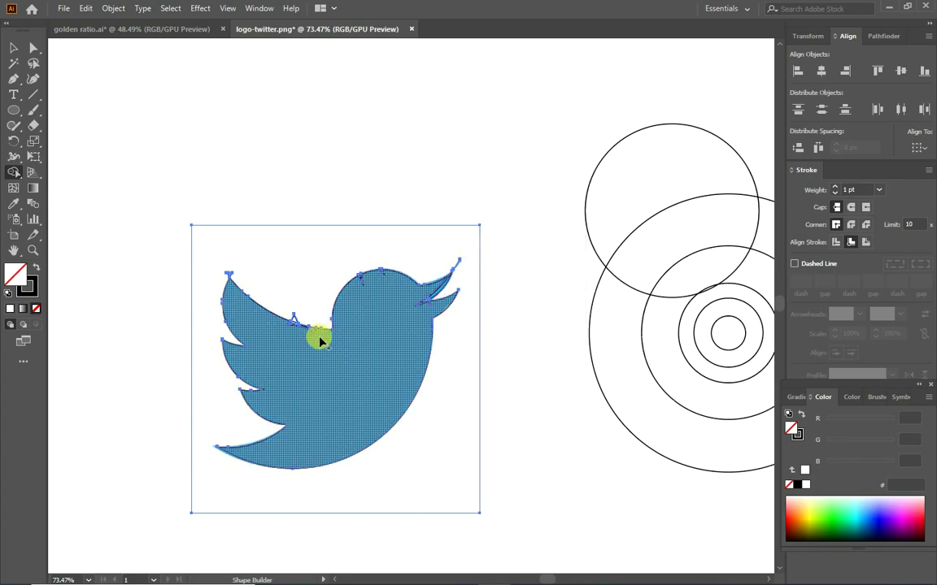
{"action": "left_click", "coordinate": [296, 348]}
{"action": "left_click", "coordinate": [309, 350]}
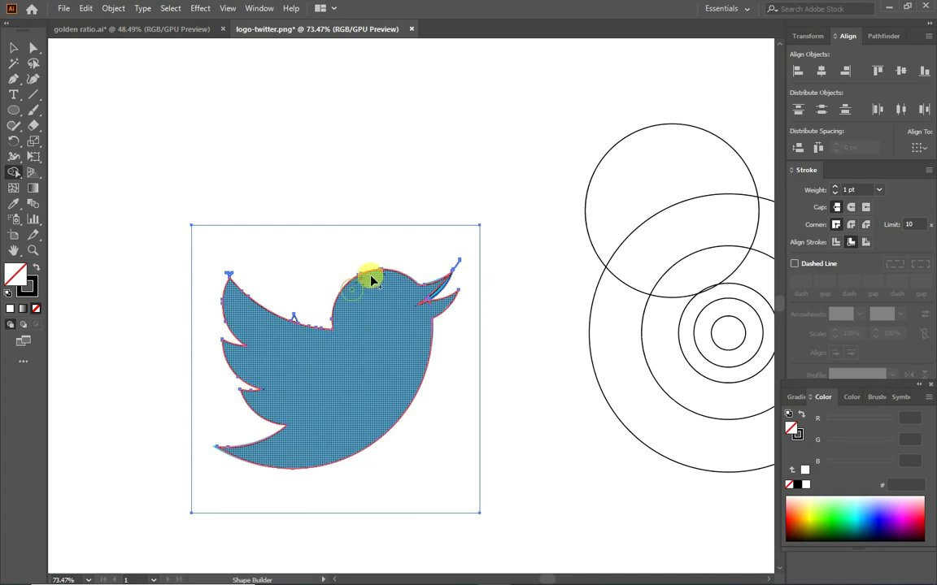
{"action": "left_click", "coordinate": [386, 301]}
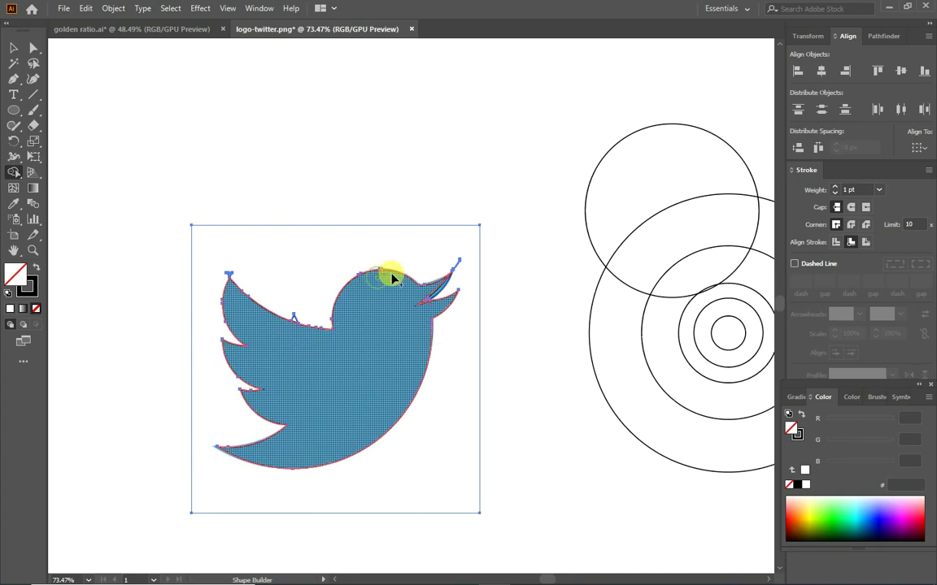
{"action": "mouse_move", "coordinate": [388, 274]}
{"action": "left_mouse_down"}
{"action": "mouse_move", "coordinate": [429, 320]}
{"action": "mouse_move", "coordinate": [400, 316]}
{"action": "left_mouse_up"}
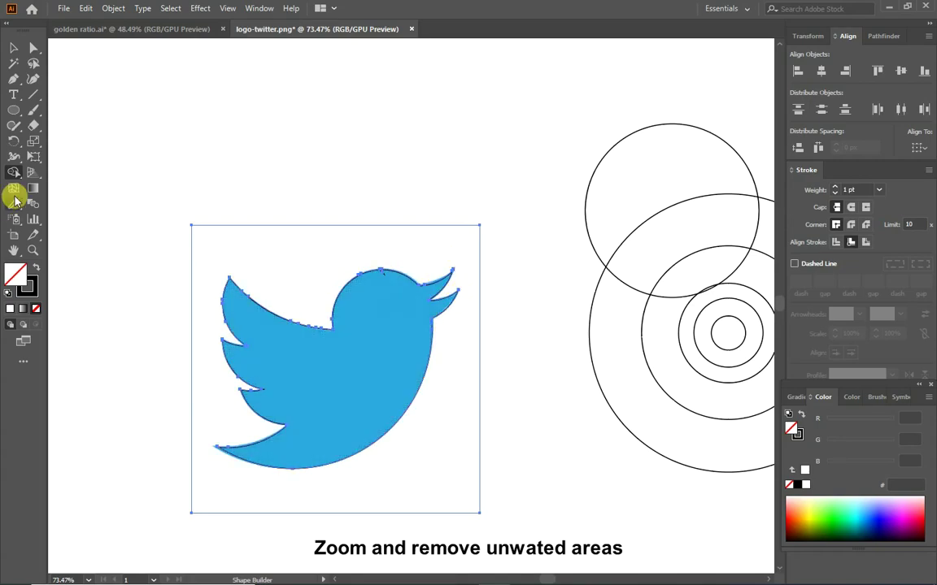
{"action": "left_click", "coordinate": [33, 249]}
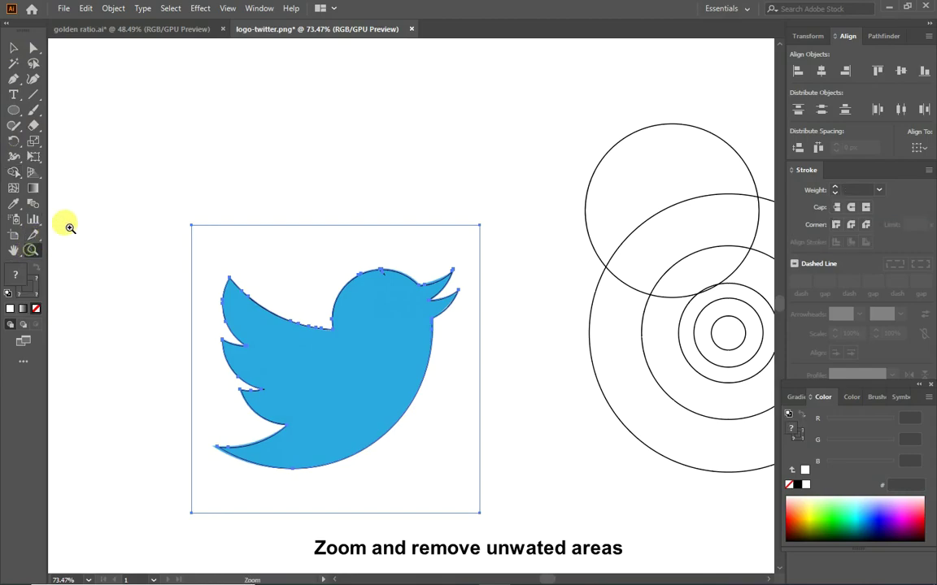
{"action": "left_click", "coordinate": [309, 325]}
{"action": "left_click", "coordinate": [505, 378]}
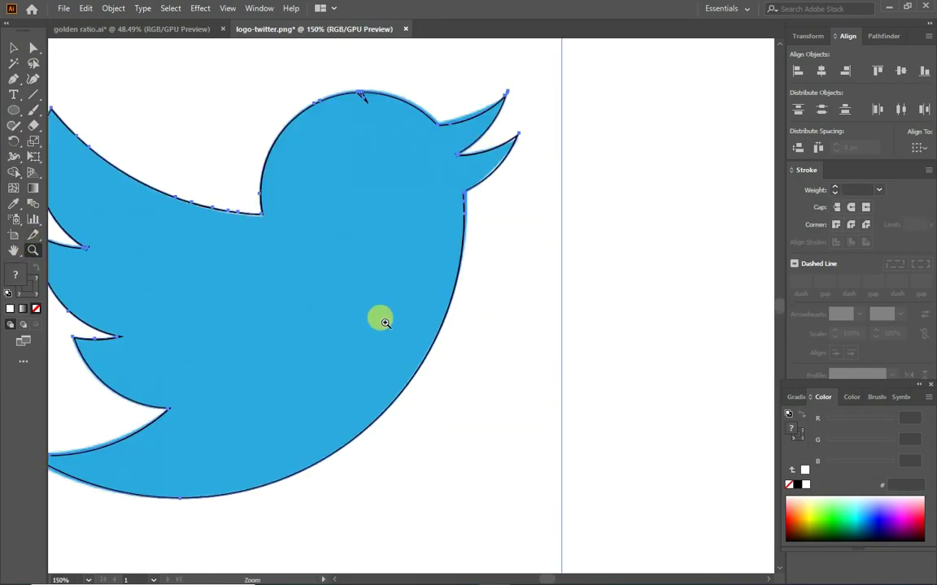
{"action": "left_click", "coordinate": [334, 124]}
{"action": "left_click", "coordinate": [506, 244]}
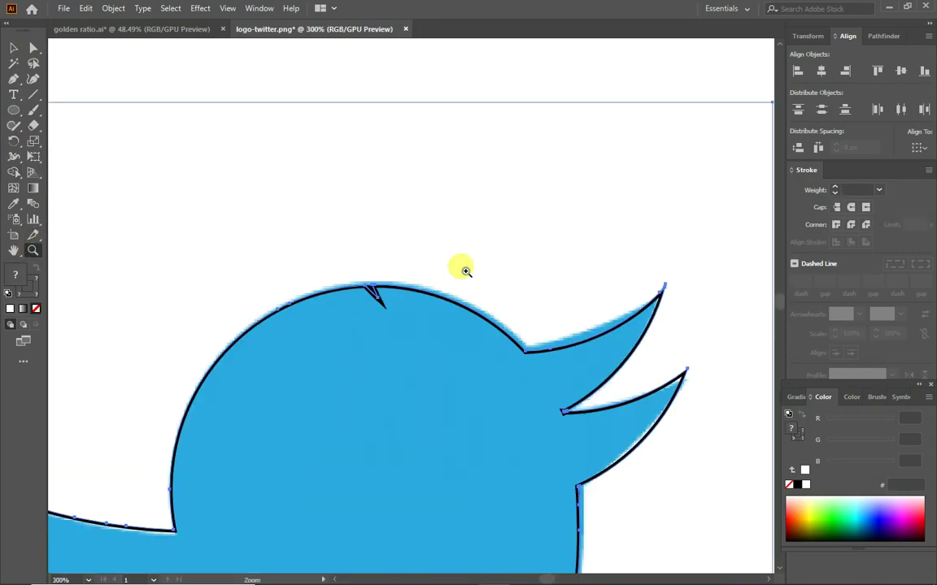
{"action": "left_click", "coordinate": [362, 286]}
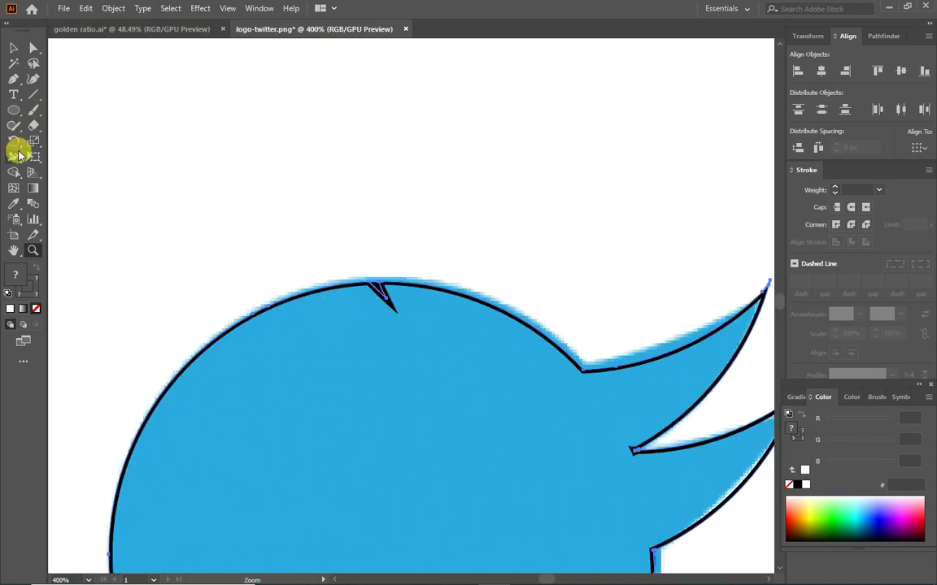
{"action": "left_click", "coordinate": [15, 173]}
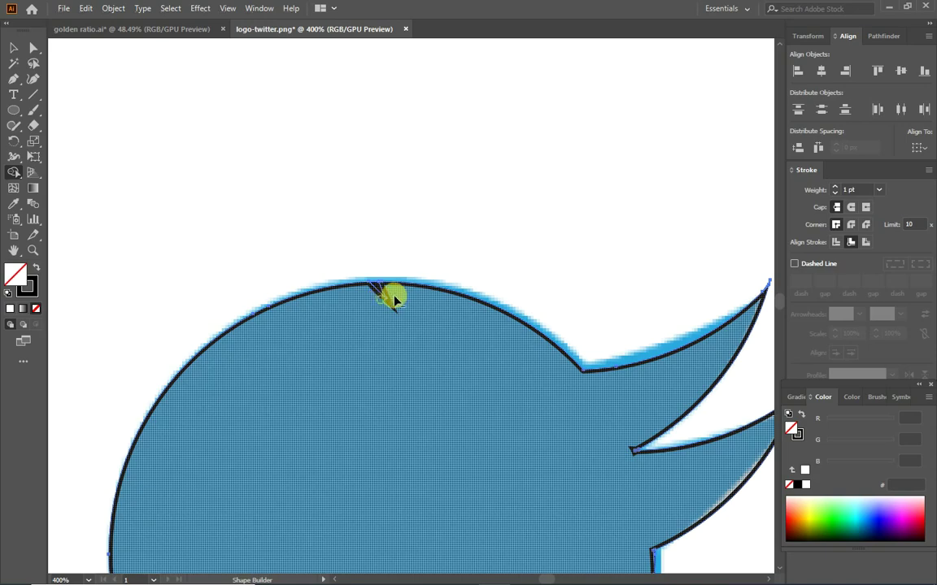
{"action": "left_click", "coordinate": [395, 301]}
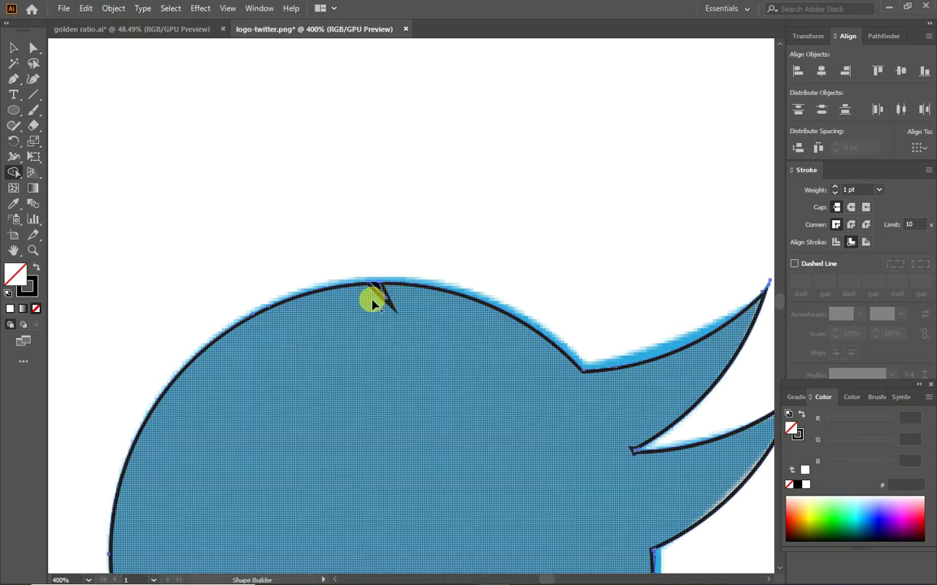
{"action": "scroll", "coordinate": [403, 340], "scroll_direction": "down", "scroll_amount": 3}
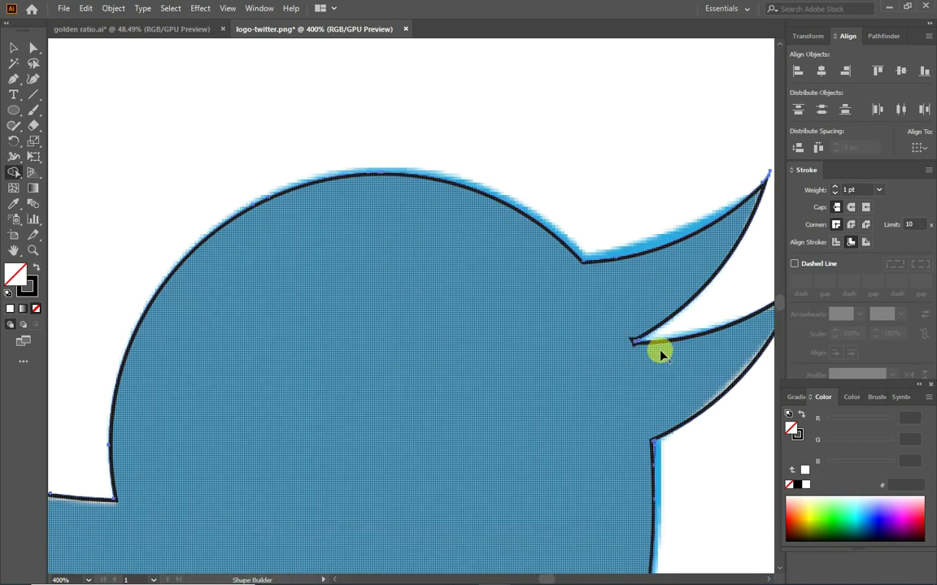
{"action": "scroll", "coordinate": [528, 404], "scroll_direction": "down", "scroll_amount": 4}
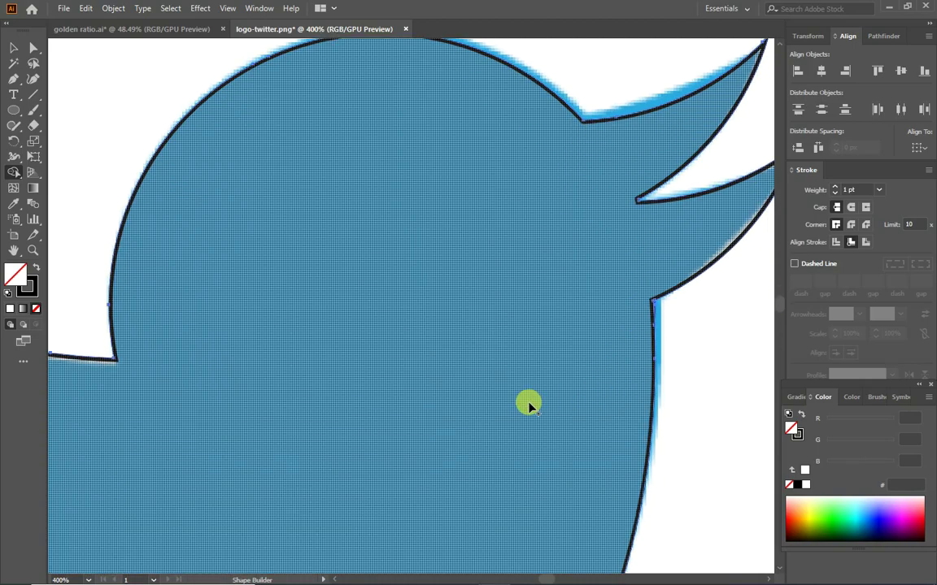
{"action": "scroll", "coordinate": [528, 404], "scroll_direction": "down", "scroll_amount": 3}
{"action": "scroll", "coordinate": [523, 480], "scroll_direction": "down", "scroll_amount": 3}
{"action": "scroll", "coordinate": [520, 476], "scroll_direction": "down", "scroll_amount": 2}
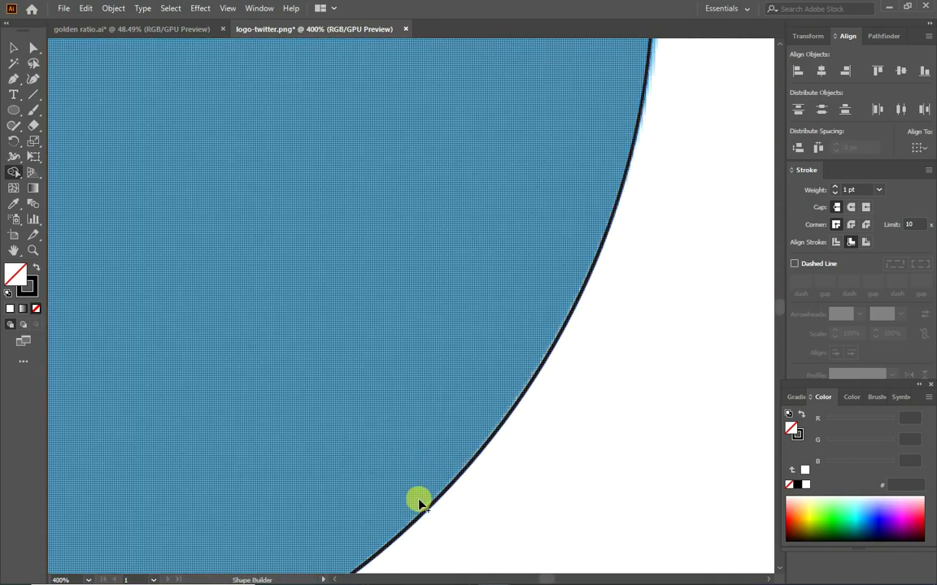
{"action": "scroll", "coordinate": [334, 574], "scroll_direction": "left", "scroll_amount": 5}
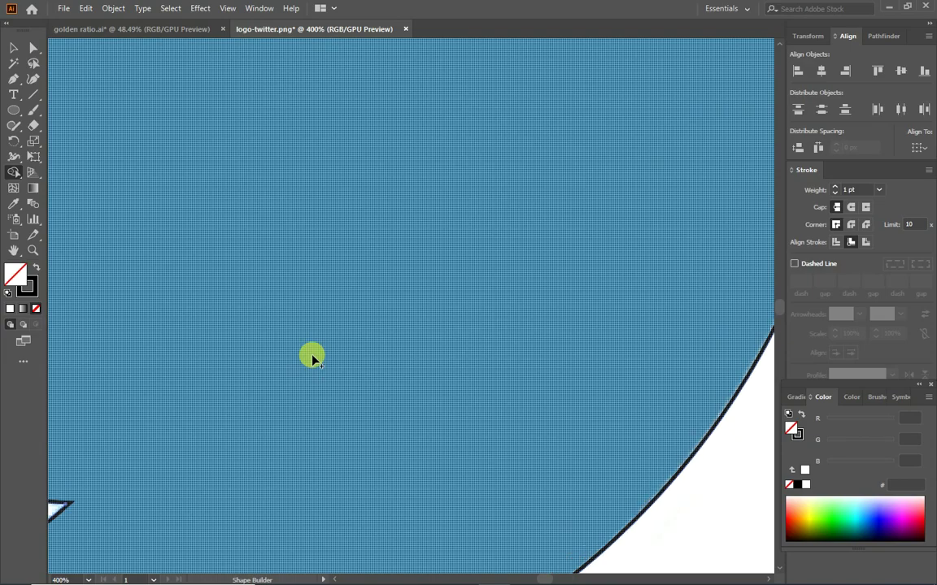
{"action": "scroll", "coordinate": [313, 357], "scroll_direction": "up", "scroll_amount": 3}
{"action": "scroll", "coordinate": [313, 358], "scroll_direction": "down", "scroll_amount": 2}
{"action": "scroll", "coordinate": [252, 349], "scroll_direction": "down", "scroll_amount": 1}
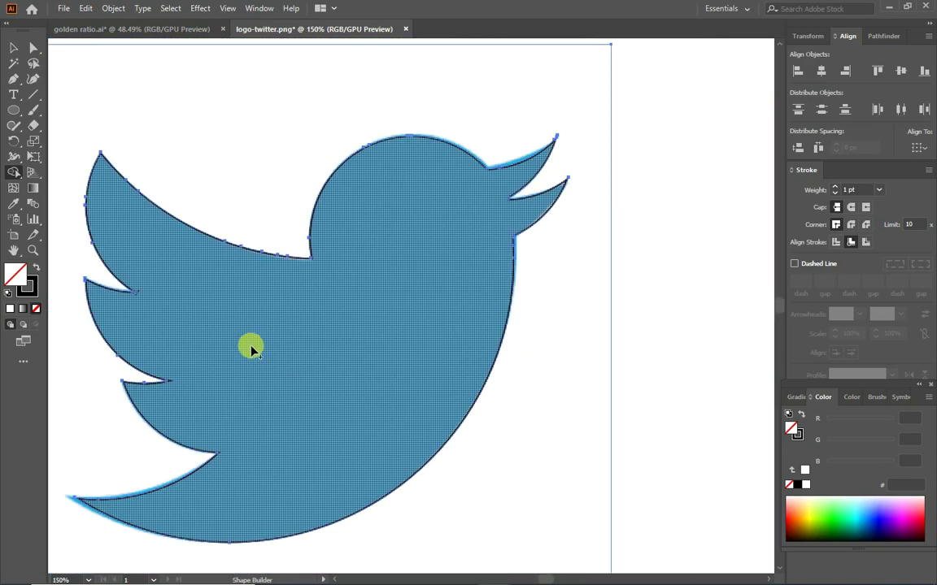
Zoom in on the left wing notch and merge its tiny triangle into the bird.
{"action": "left_click", "coordinate": [34, 251]}
{"action": "left_click", "coordinate": [131, 294]}
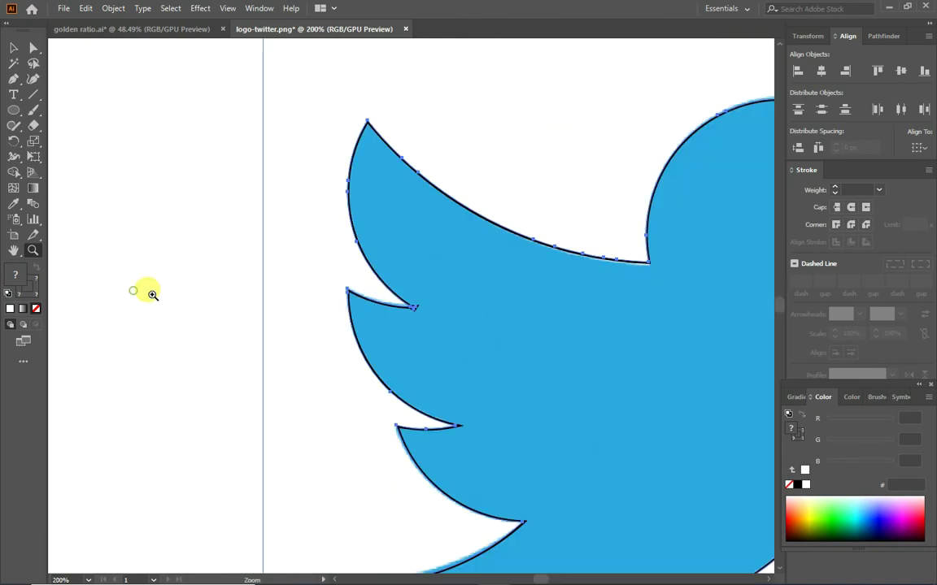
{"action": "left_click", "coordinate": [404, 305]}
{"action": "left_click", "coordinate": [412, 302]}
{"action": "left_click", "coordinate": [396, 327]}
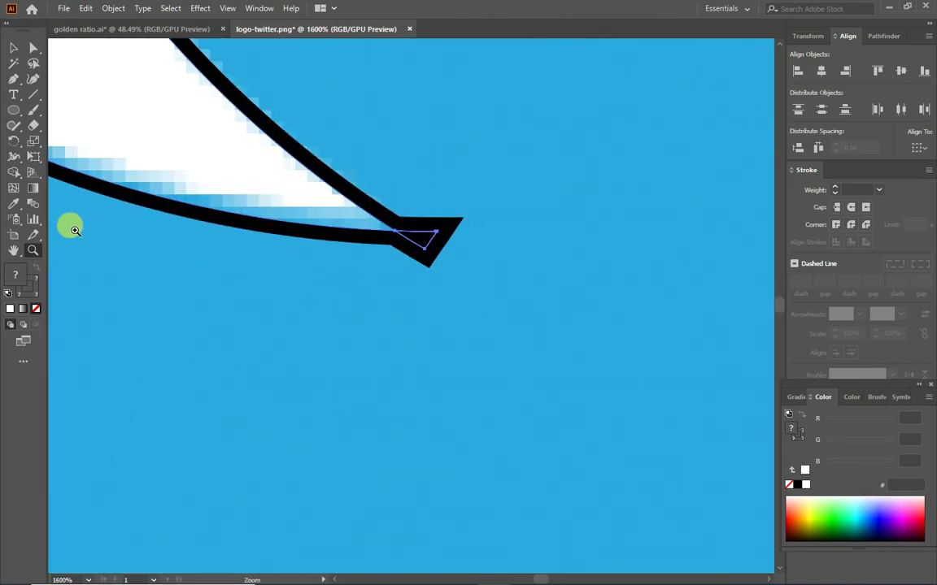
{"action": "left_click", "coordinate": [14, 173]}
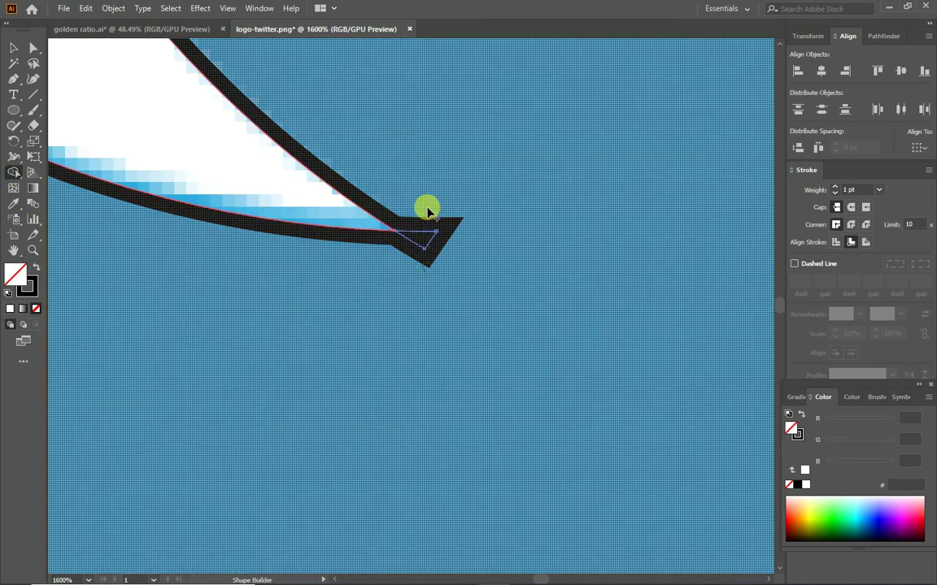
{"action": "left_click_drag", "start_coordinate": [420, 261], "coordinate": [428, 210]}
Zoom back out to show the whole bird outline on the artboard.
{"action": "scroll", "coordinate": [173, 307], "scroll_direction": "down", "scroll_amount": 1}
{"action": "scroll", "coordinate": [173, 309], "scroll_direction": "down", "scroll_amount": 1}
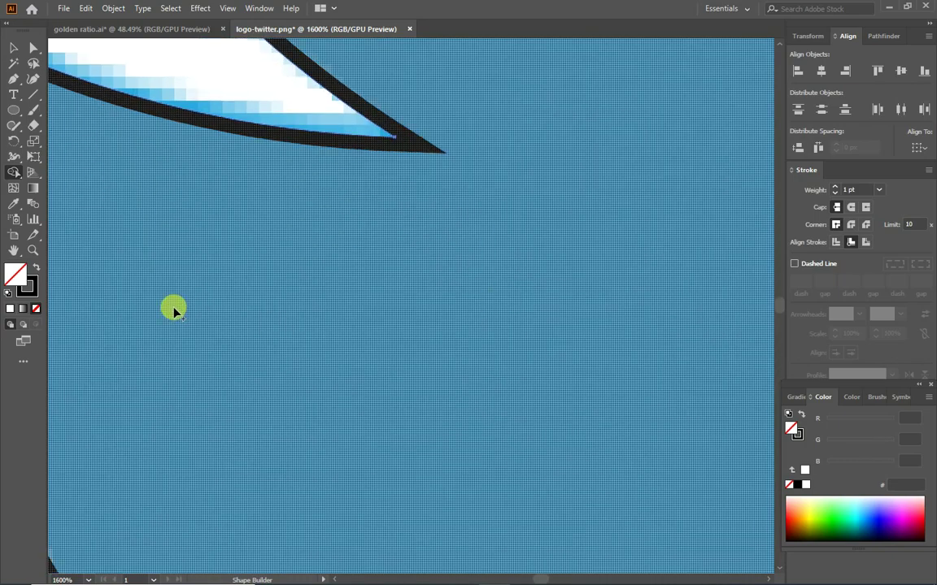
{"action": "scroll", "coordinate": [174, 310], "scroll_direction": "up", "scroll_amount": 1}
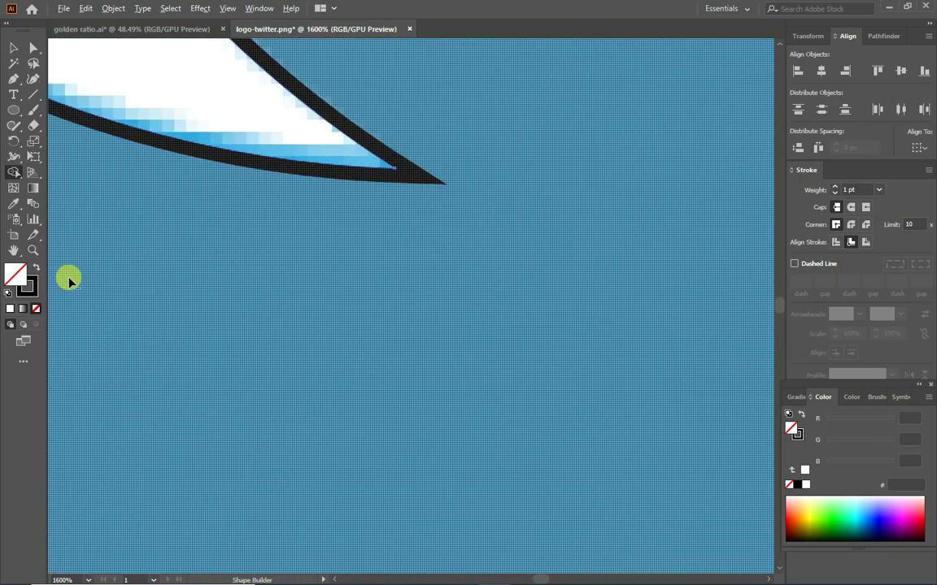
{"action": "left_click", "coordinate": [33, 250]}
{"action": "left_click", "coordinate": [221, 275], "text": "alt"}
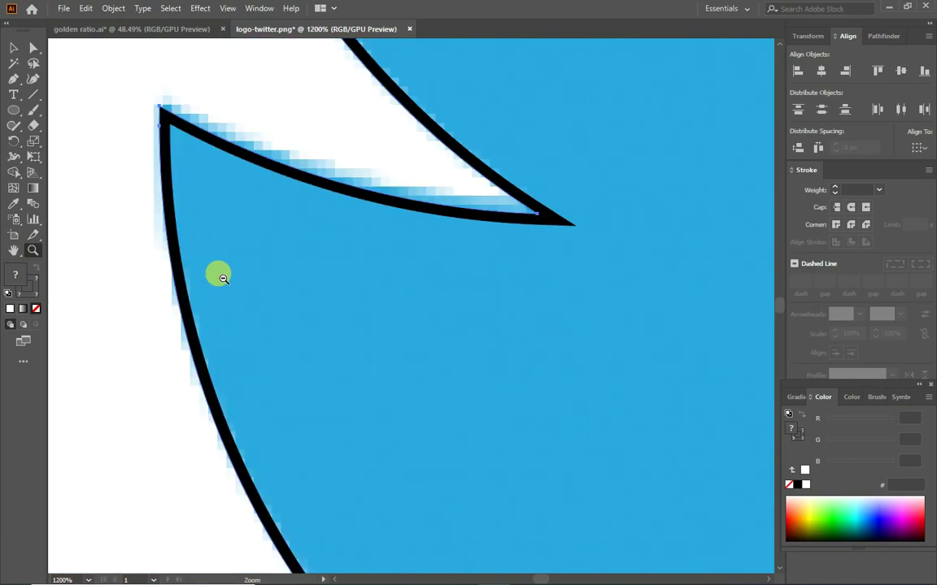
{"action": "left_click", "coordinate": [423, 301], "text": "alt"}
{"action": "left_click", "coordinate": [512, 343], "text": "alt"}
{"action": "left_click", "coordinate": [561, 353], "text": "alt"}
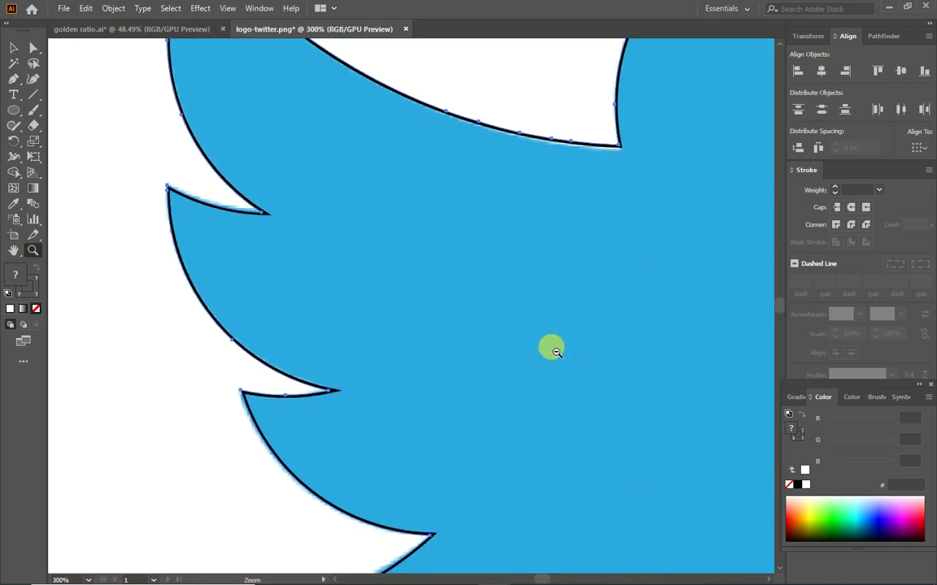
{"action": "left_click", "coordinate": [553, 350], "text": "alt"}
{"action": "left_click", "coordinate": [556, 352], "text": "alt"}
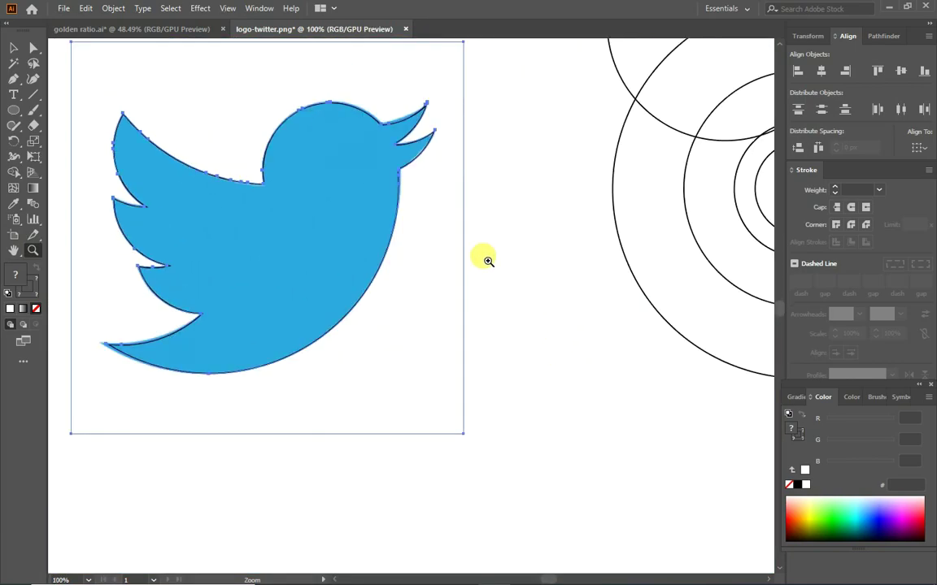
Move the traced bird outline to sit left of the bitmap bird.
{"action": "left_click", "coordinate": [225, 235], "text": "alt"}
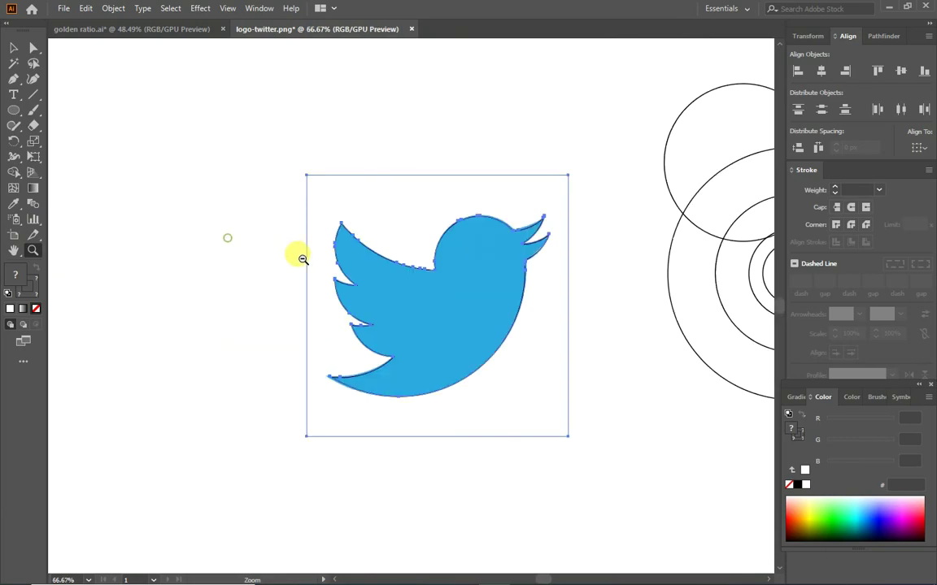
{"action": "left_click", "coordinate": [20, 52]}
{"action": "left_click", "coordinate": [275, 247]}
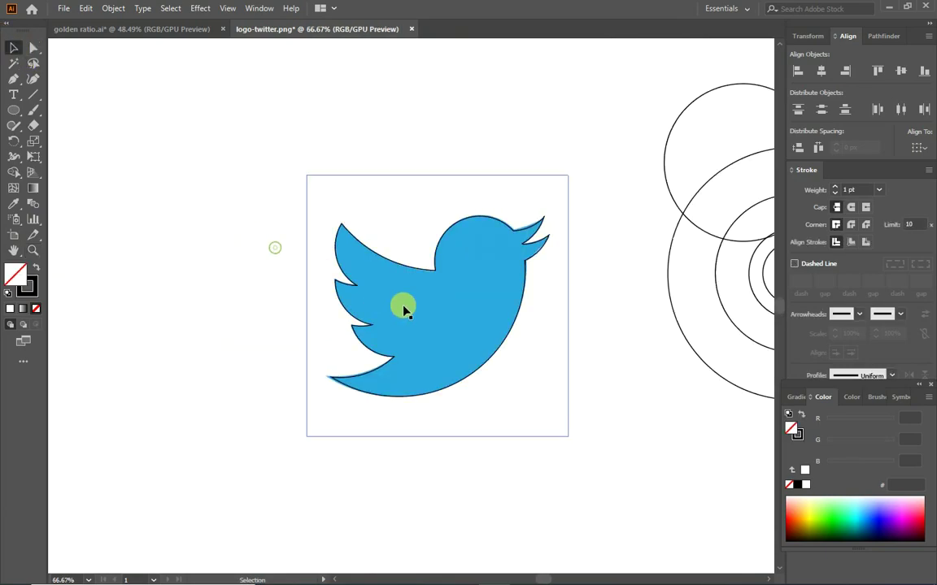
{"action": "left_click", "coordinate": [457, 380]}
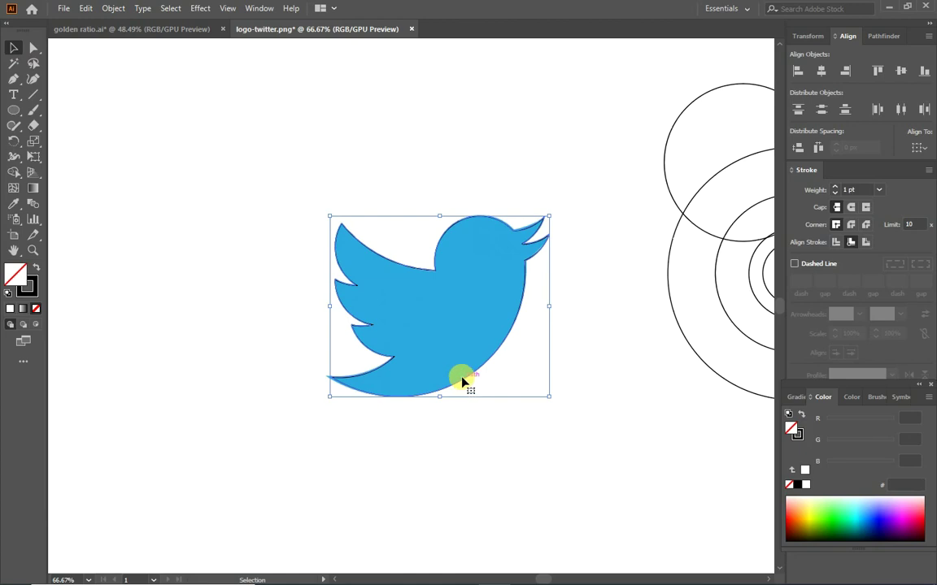
{"action": "left_click_drag", "start_coordinate": [461, 382], "coordinate": [197, 250]}
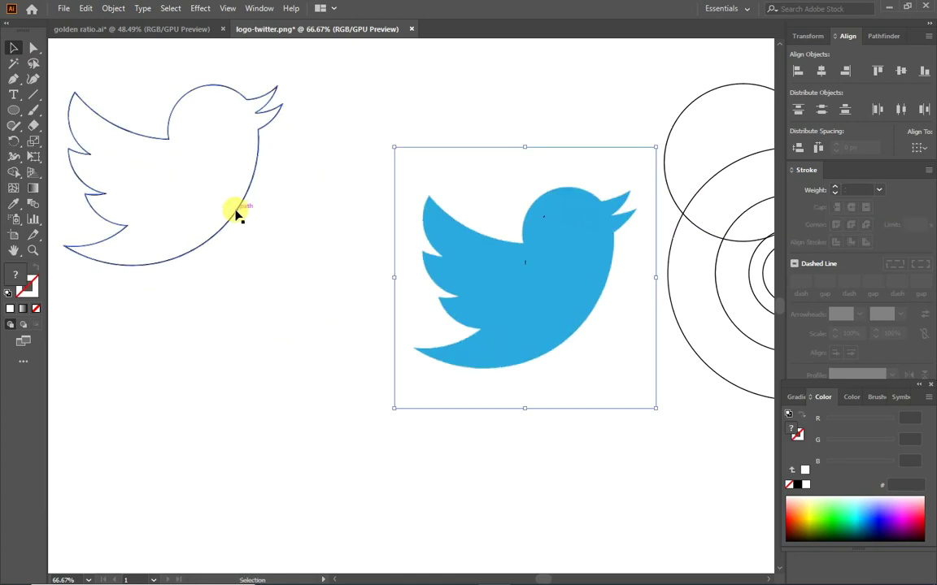
{"action": "mouse_move", "coordinate": [236, 215]}
{"action": "left_mouse_down"}
{"action": "mouse_move", "coordinate": [325, 338]}
{"action": "mouse_move", "coordinate": [316, 348]}
{"action": "left_mouse_up"}
{"action": "left_click", "coordinate": [496, 291]}
{"action": "left_click", "coordinate": [482, 414]}
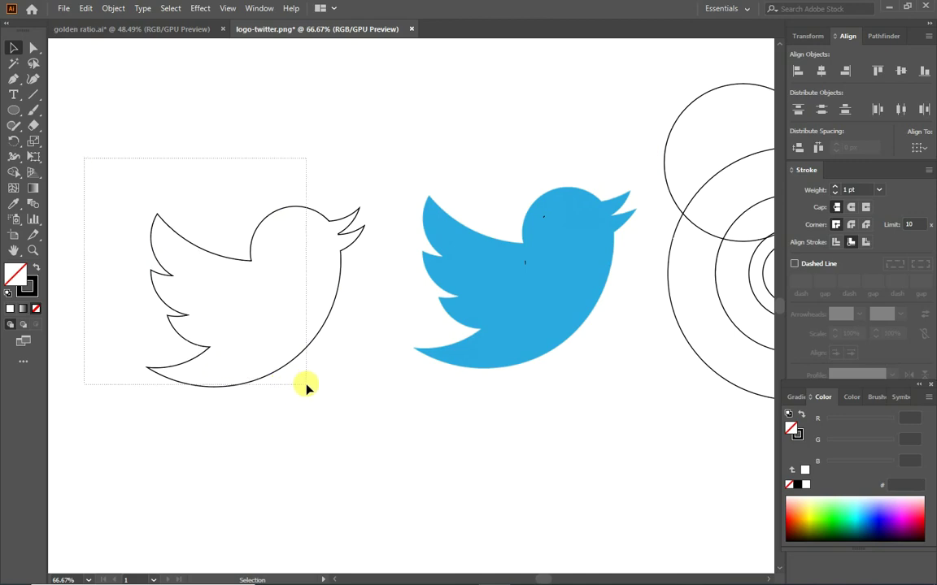
Fill the outline bird with the bitmap's blue, 2aa9e0, using the Eyedropper.
{"action": "left_click_drag", "start_coordinate": [96, 190], "coordinate": [309, 385]}
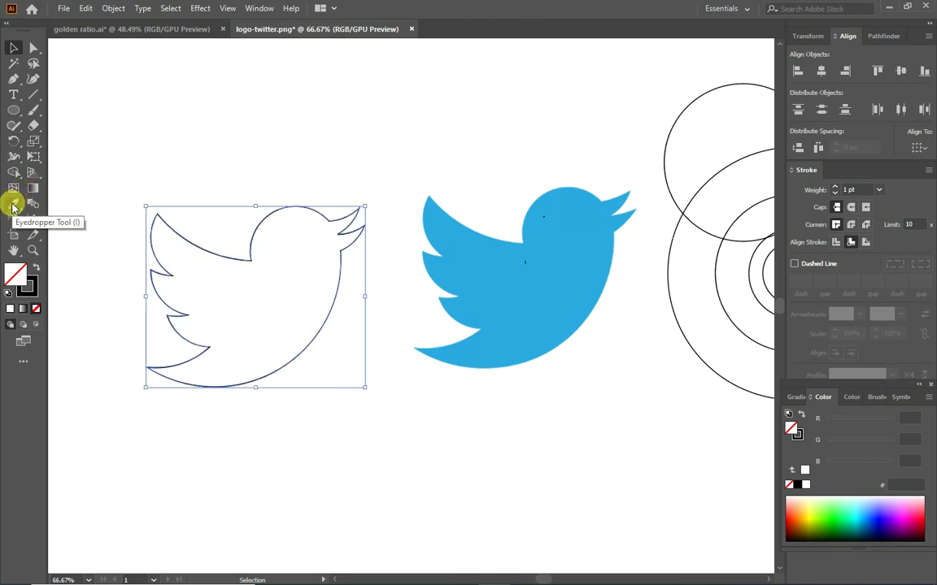
{"action": "left_click", "coordinate": [13, 206]}
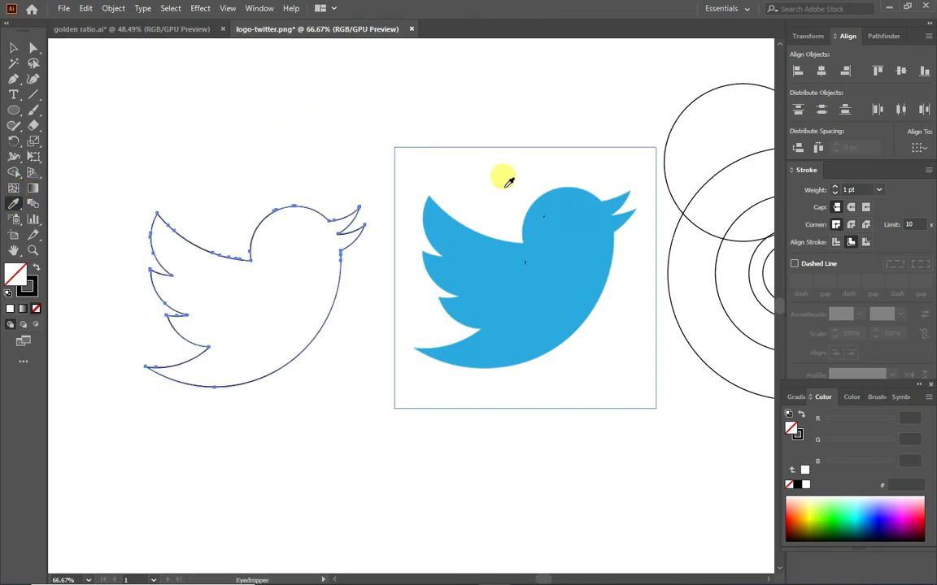
{"action": "left_click", "coordinate": [558, 265]}
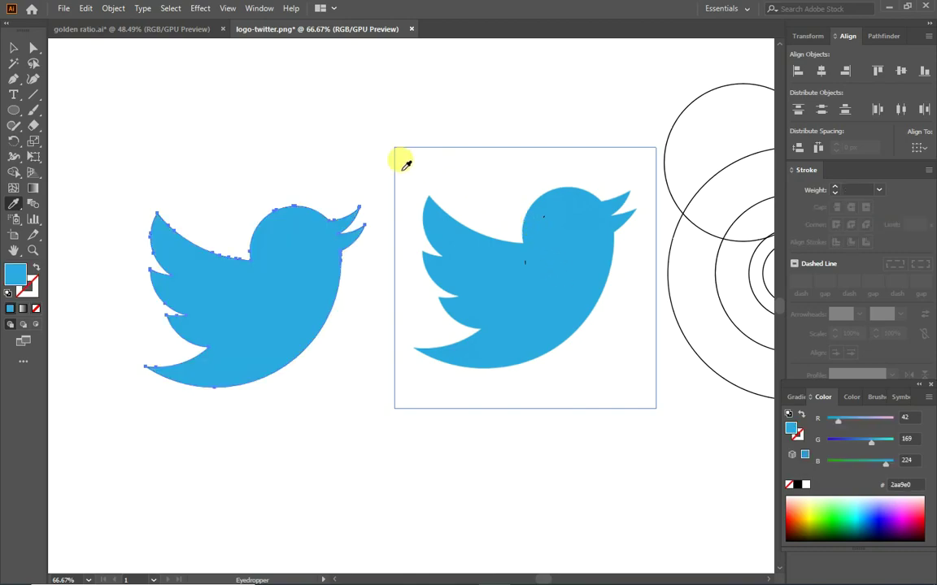
{"action": "left_click", "coordinate": [12, 49]}
Draw a small circle filled fcfcfc on the traced bird's head as its eye.
{"action": "left_click", "coordinate": [184, 115]}
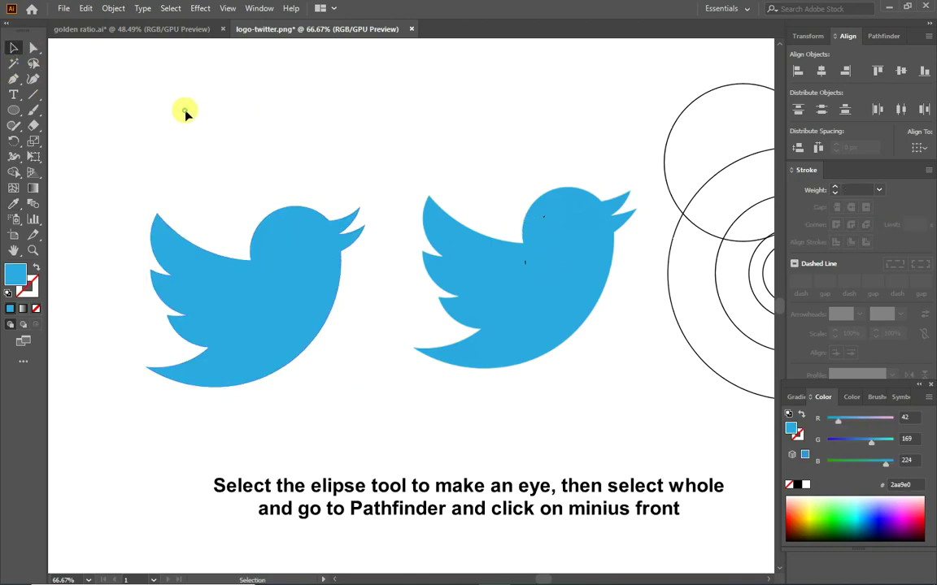
{"action": "left_click_drag", "start_coordinate": [166, 320], "coordinate": [167, 317]}
{"action": "left_click", "coordinate": [13, 110]}
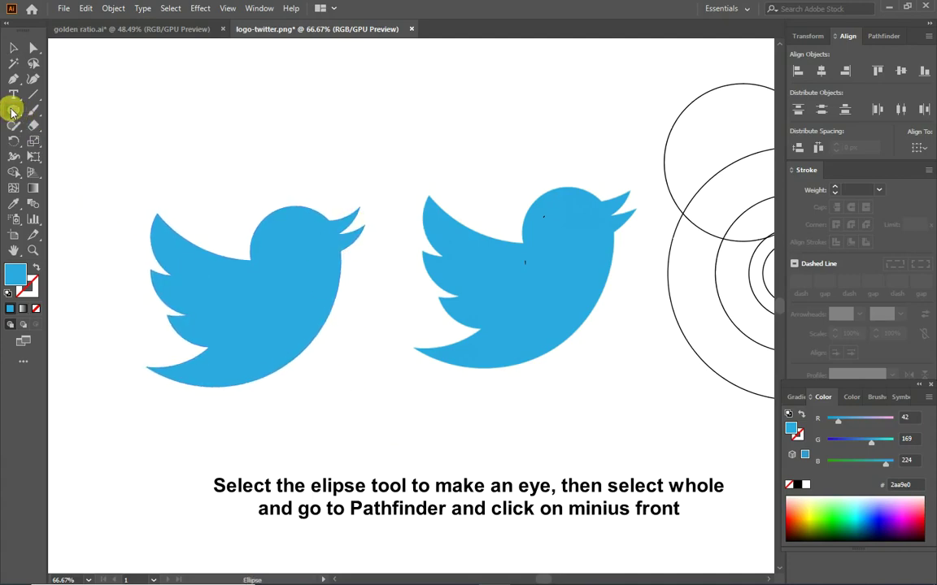
{"action": "double_click", "coordinate": [16, 275]}
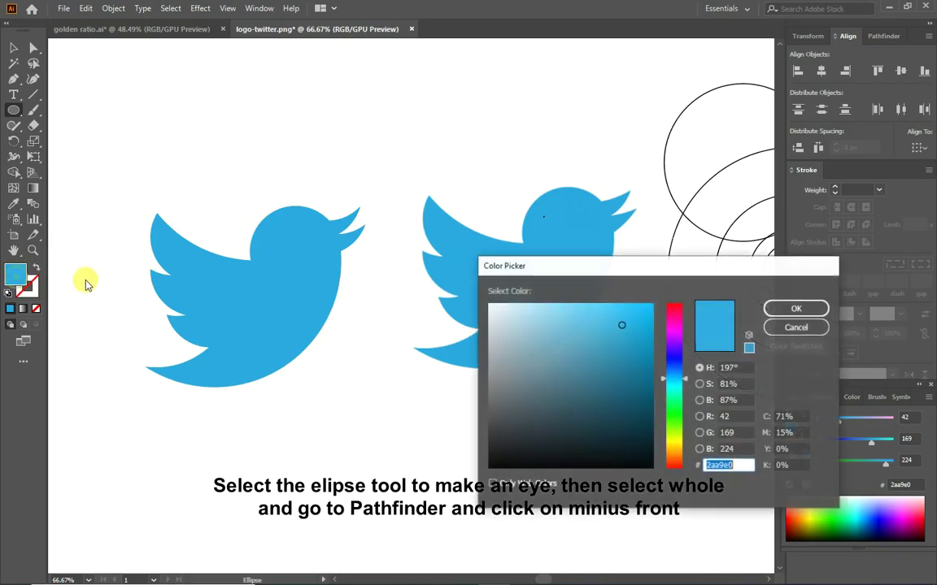
{"action": "left_click", "coordinate": [488, 304]}
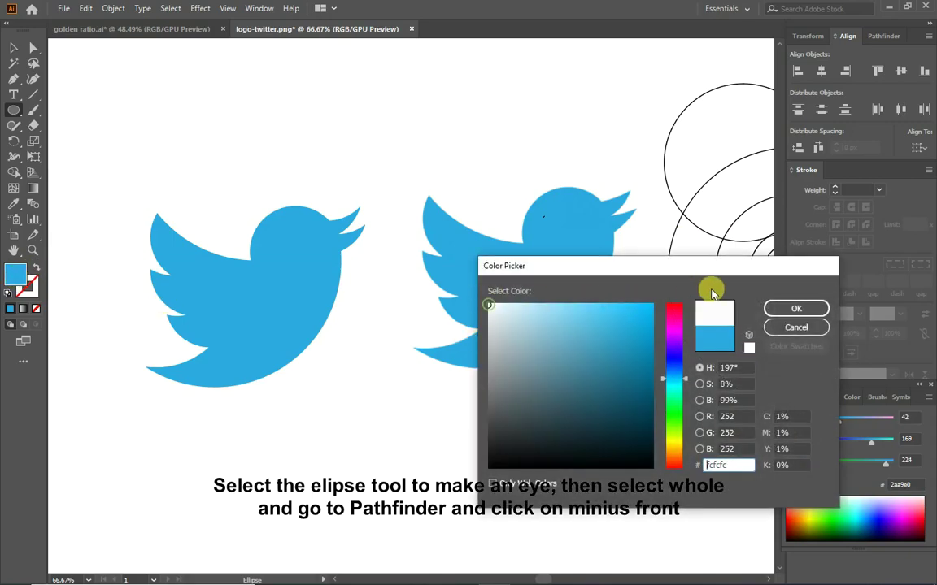
{"action": "left_click", "coordinate": [781, 308]}
{"action": "left_click_drag", "start_coordinate": [289, 235], "coordinate": [301, 248]}
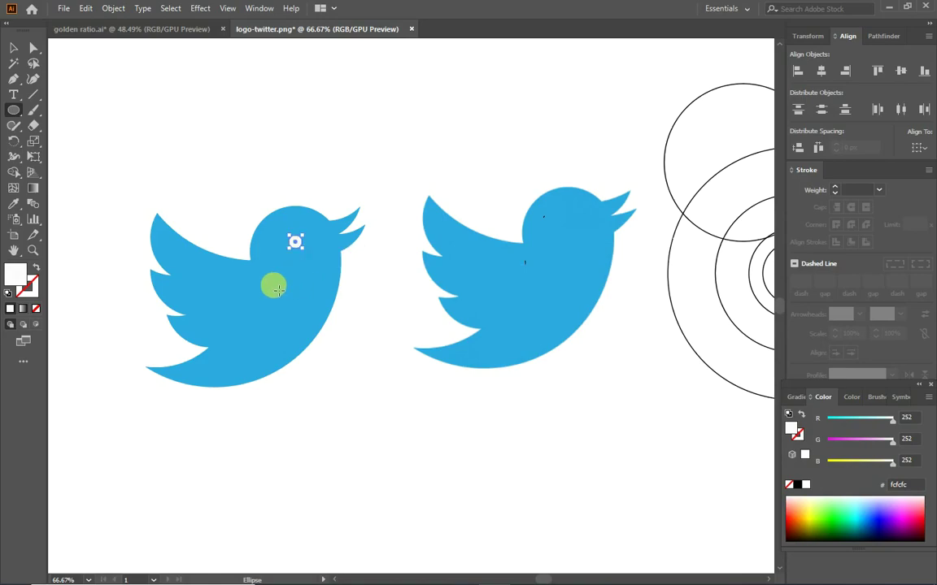
{"action": "left_click", "coordinate": [14, 50]}
Apply Pathfinder Minus Front to bird and eye, then confirm it's one shape.
{"action": "left_click", "coordinate": [244, 326], "text": "shift"}
{"action": "left_click", "coordinate": [881, 36]}
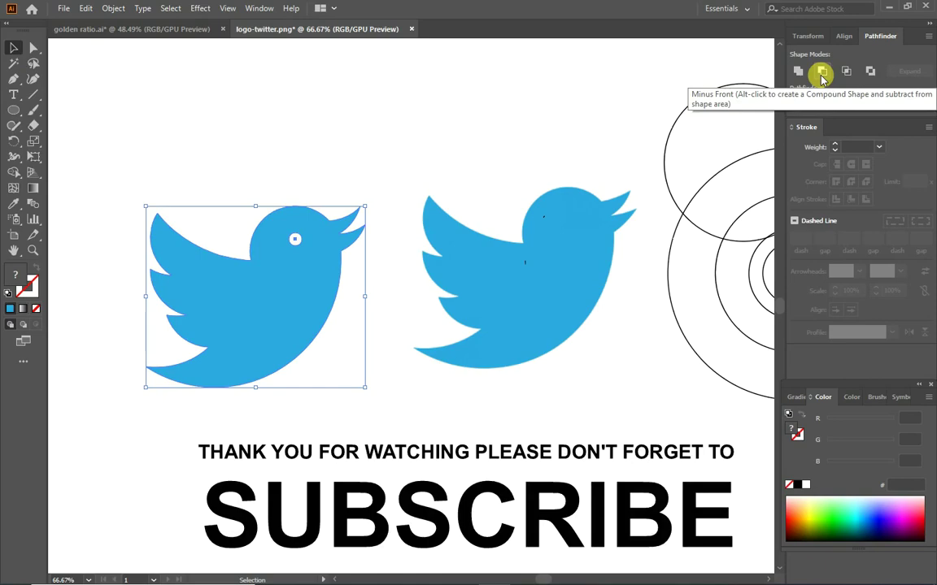
{"action": "left_click", "coordinate": [821, 76]}
{"action": "left_click", "coordinate": [383, 476]}
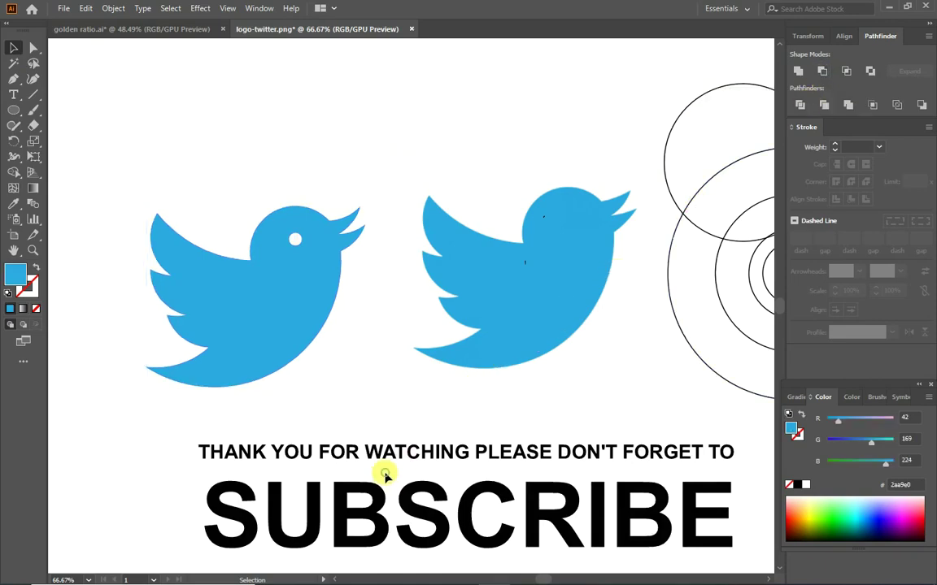
{"action": "left_click", "coordinate": [299, 245]}
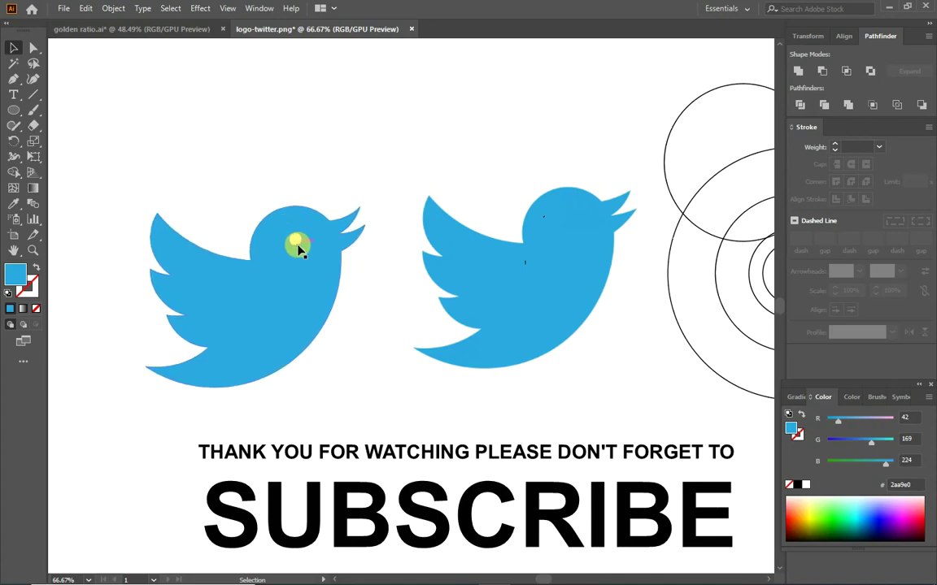
{"action": "left_click", "coordinate": [313, 427]}
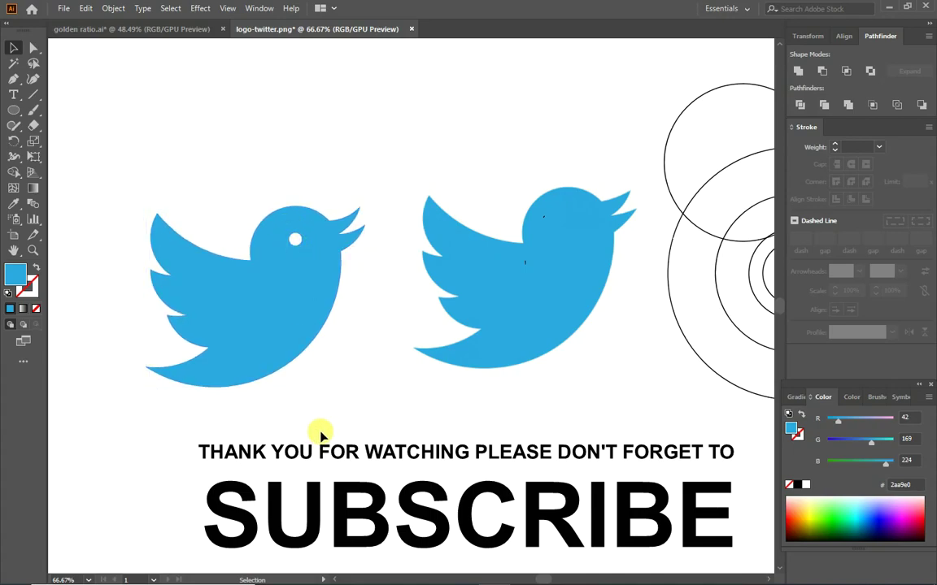